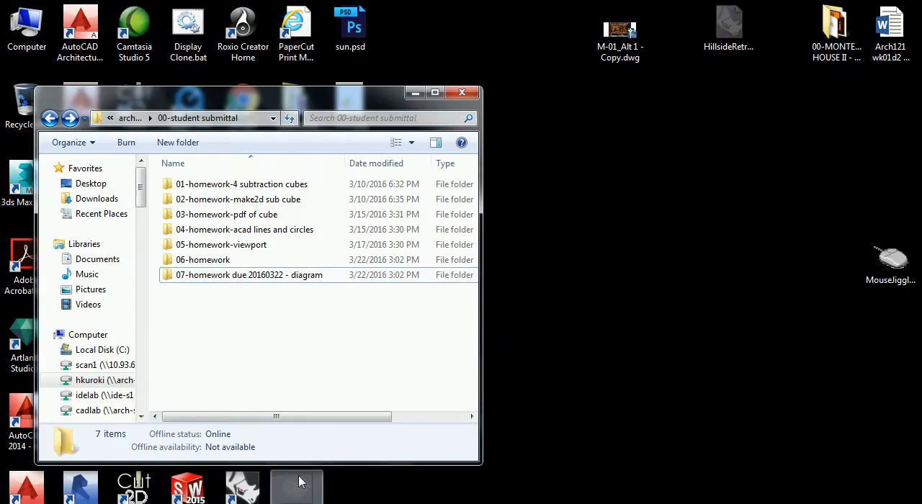
Step: Switch to AutoCAD and open the drawing 20160322-med cpl make2d for laser.dwg, continuing despite its foreign origin
click(288, 503)
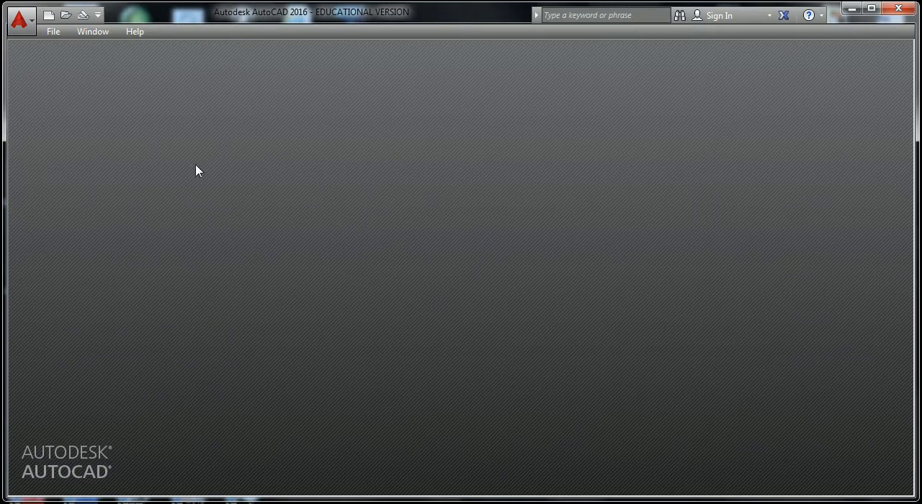
click(65, 16)
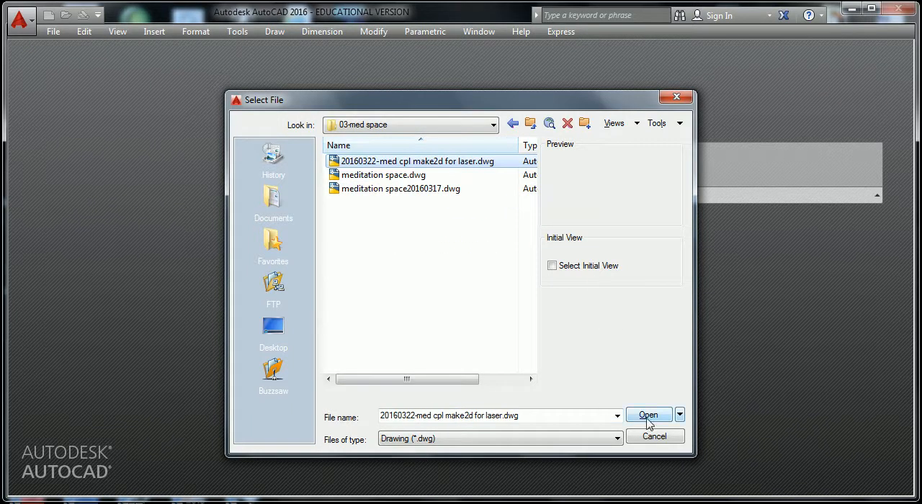
click(649, 421)
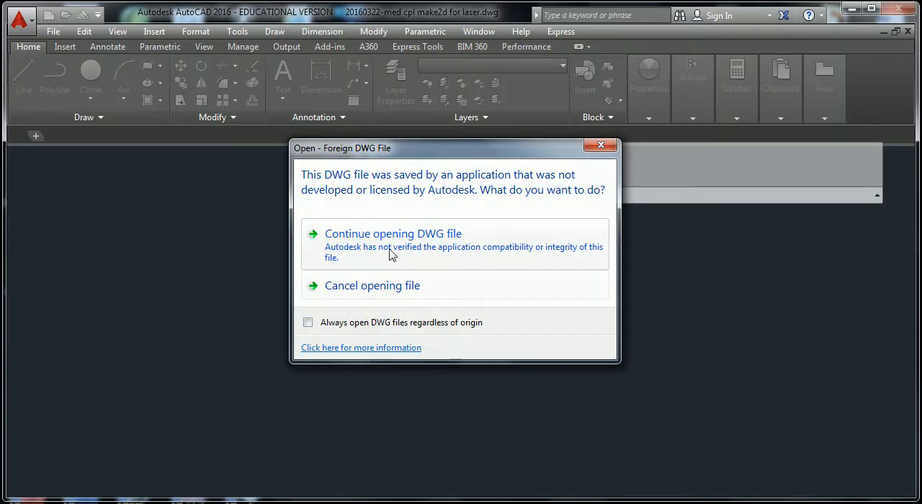
click(416, 247)
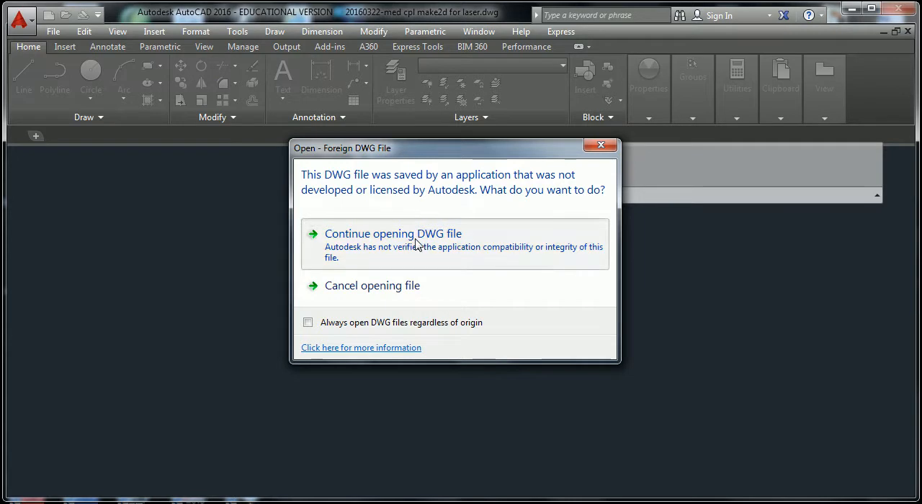
scroll(387, 305, down, 6)
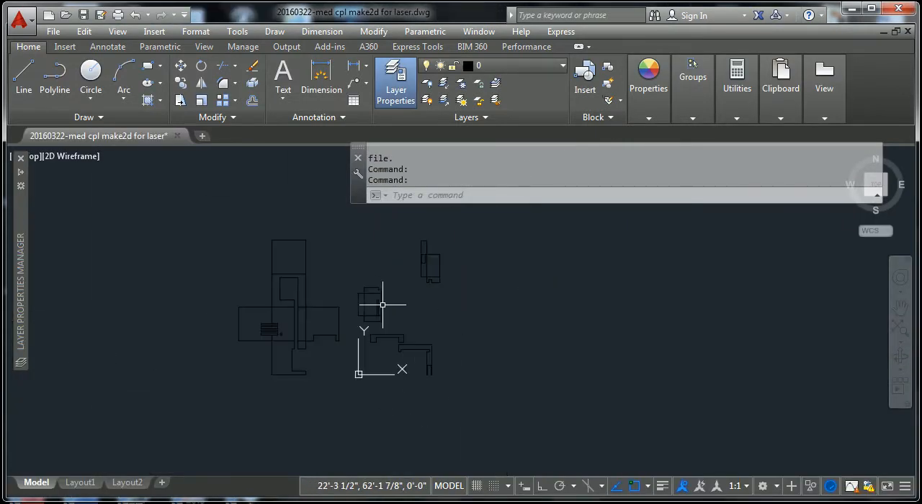
Step: Examine the drawing's layers and their colors in the layer properties
scroll(364, 295, up, 4)
scroll(364, 296, down, 4)
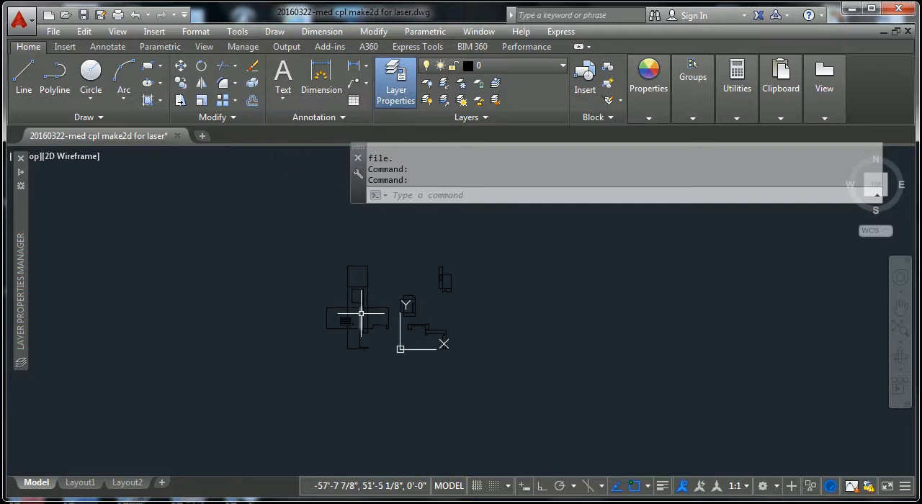
click(401, 79)
click(401, 79)
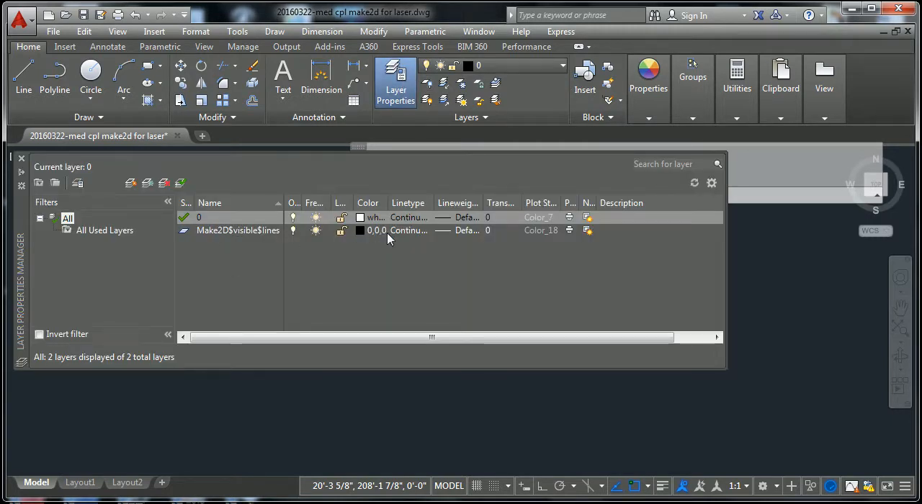
click(232, 260)
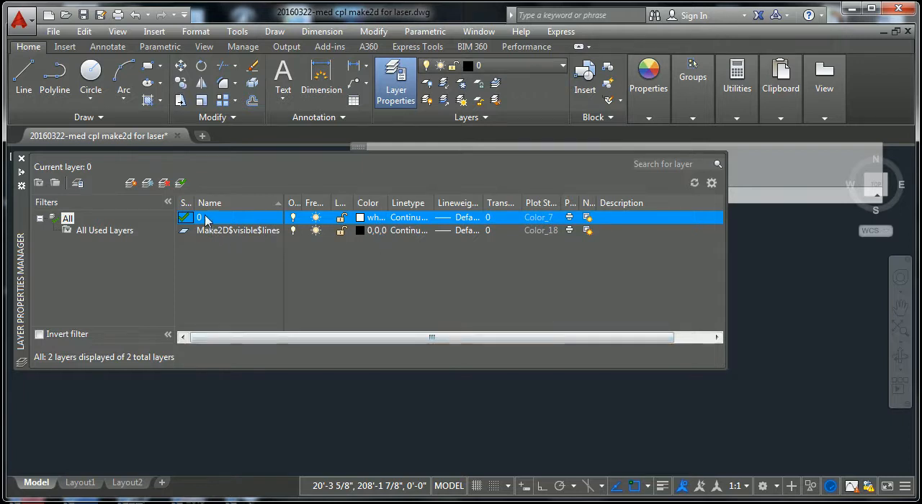
click(481, 441)
key(Escape)
key(Escape)
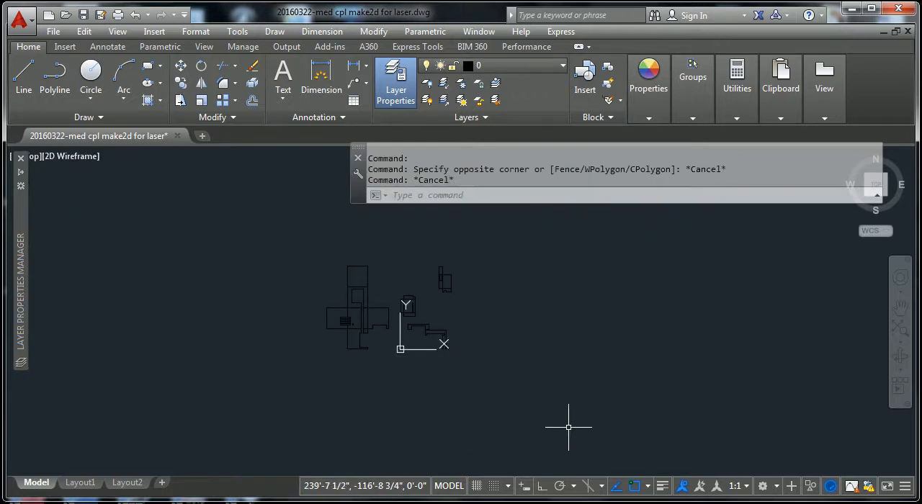
Step: Move all the imported linework to layer 0
click(497, 232)
click(240, 410)
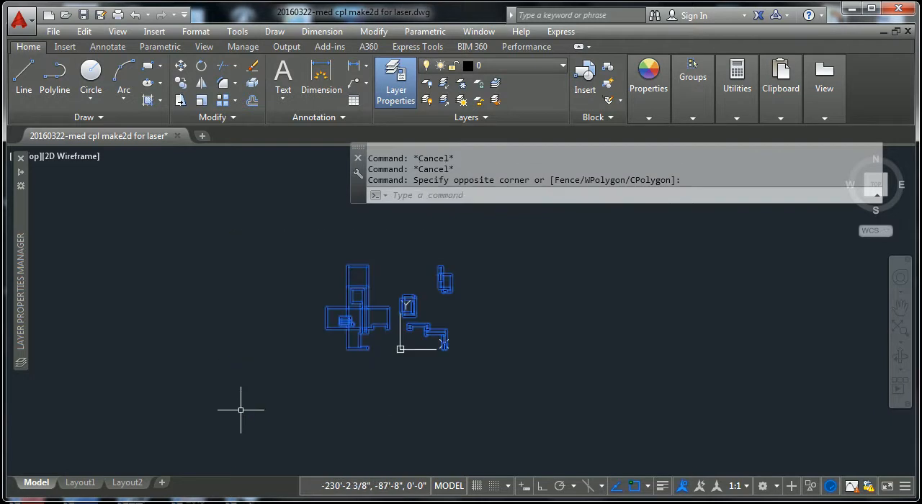
click(548, 72)
click(522, 89)
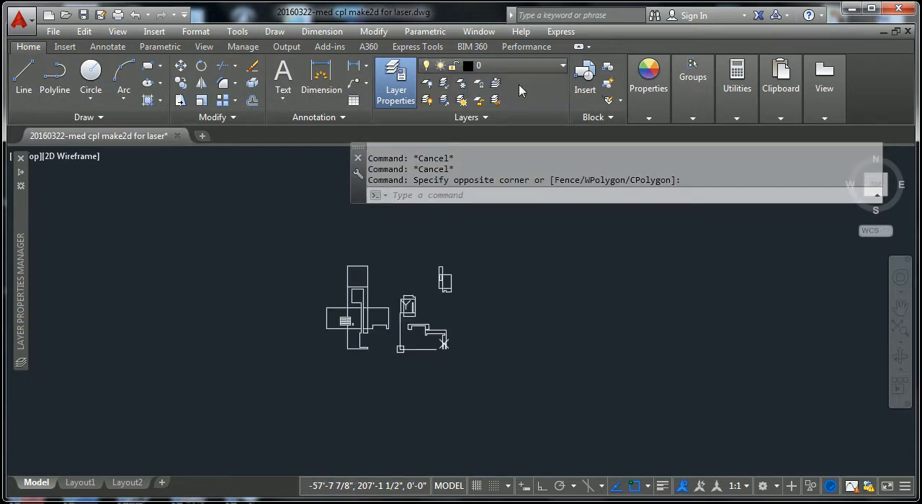
Step: Set the color, lineweight and linetype of all the selected linework to ByLayer
click(648, 79)
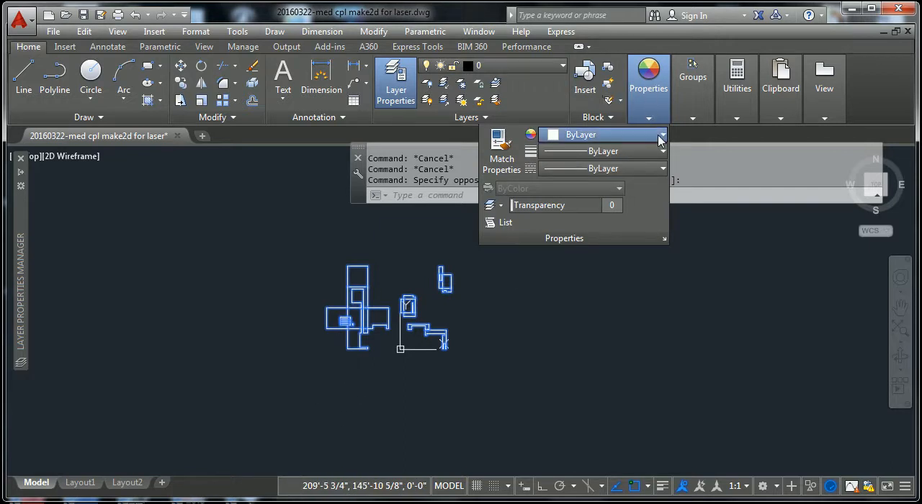
click(661, 135)
click(657, 151)
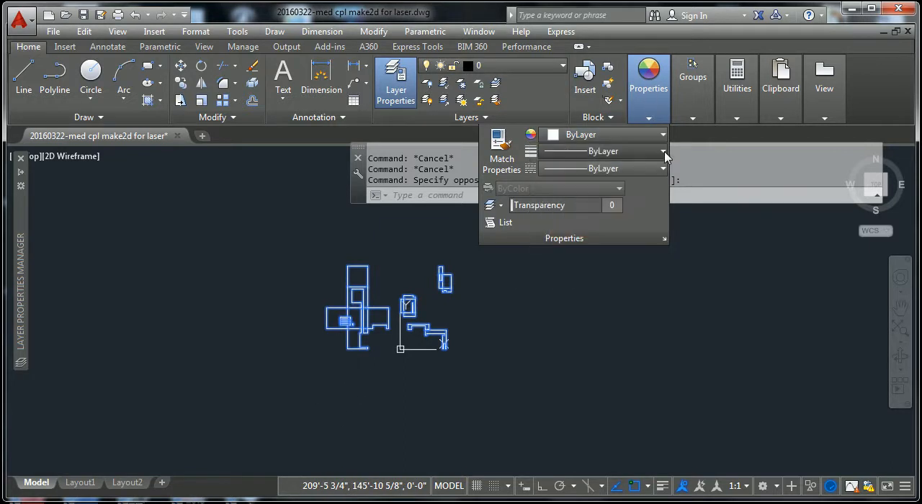
click(657, 151)
click(656, 168)
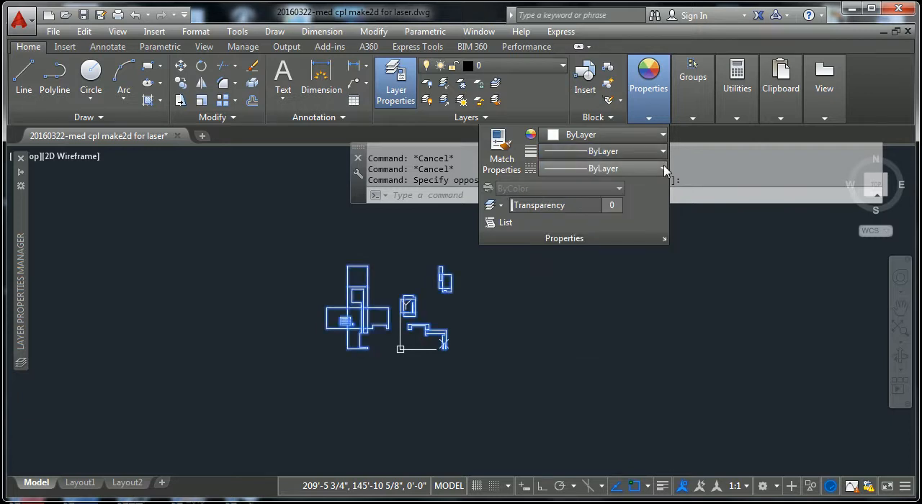
click(656, 168)
click(619, 188)
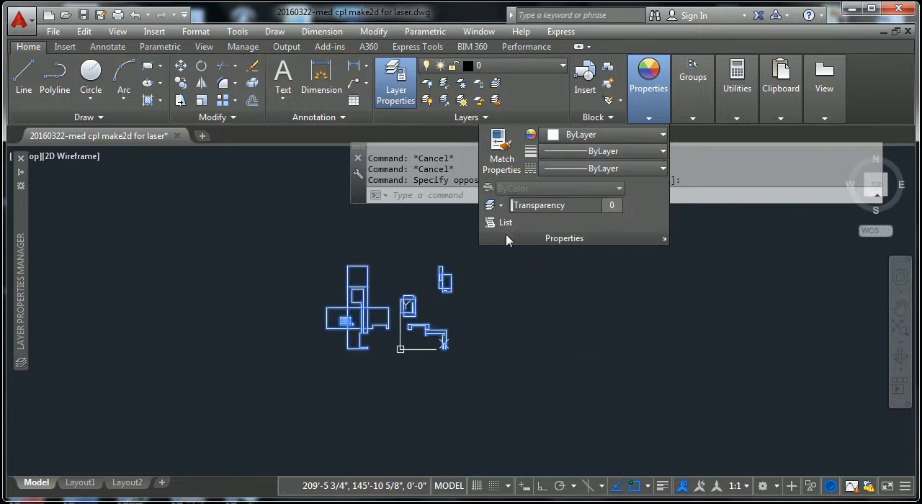
key(Escape)
key(Escape)
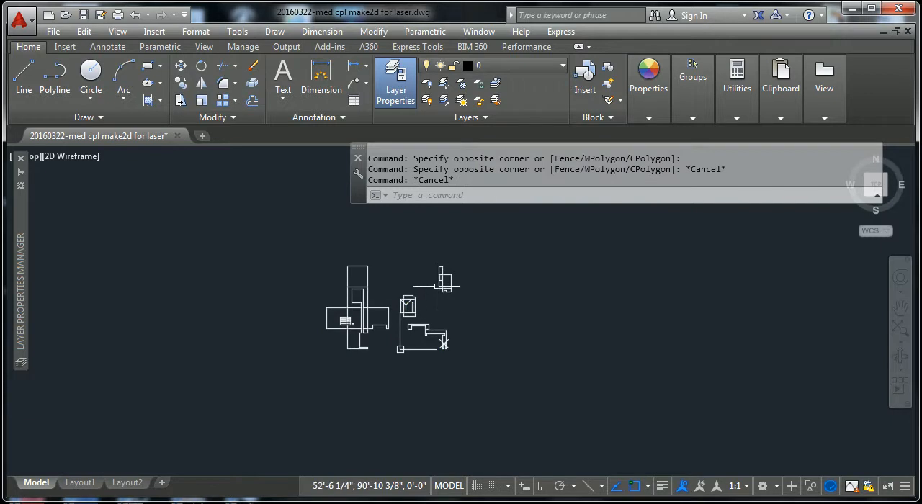
Step: Examine the unfolded cube layout and the separate part outlines up close and as a whole
click(442, 288)
key(Escape)
key(Escape)
scroll(458, 297, up, 4)
scroll(434, 263, up, 4)
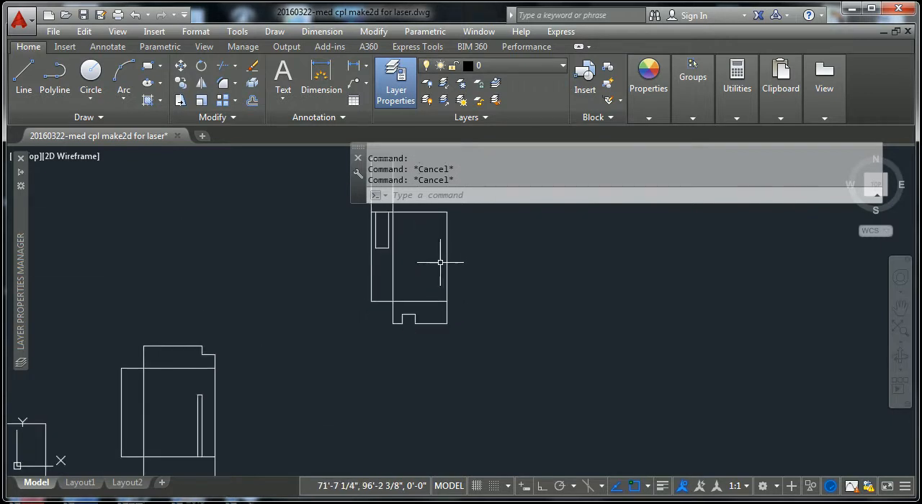
click(436, 271)
key(Escape)
key(Escape)
scroll(382, 281, down, 6)
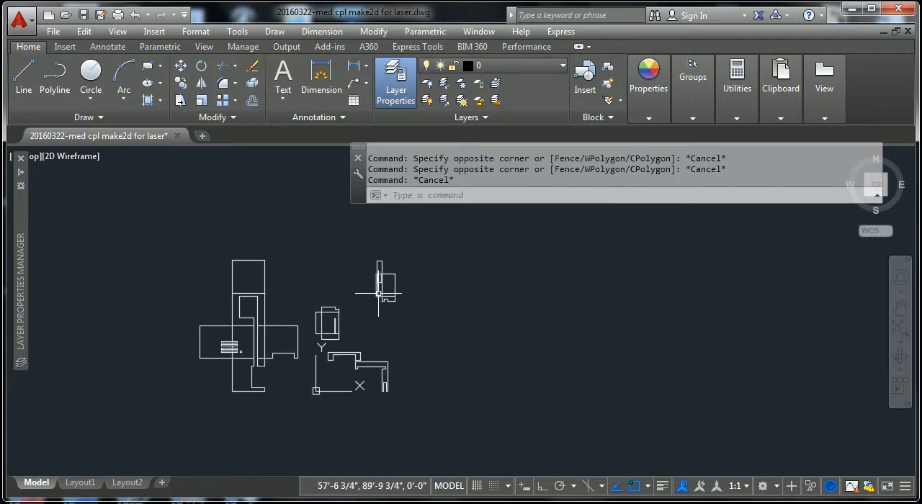
shift+right_click(372, 360)
click(457, 375)
middle_drag(337, 309, 465, 306)
scroll(378, 355, up, 2)
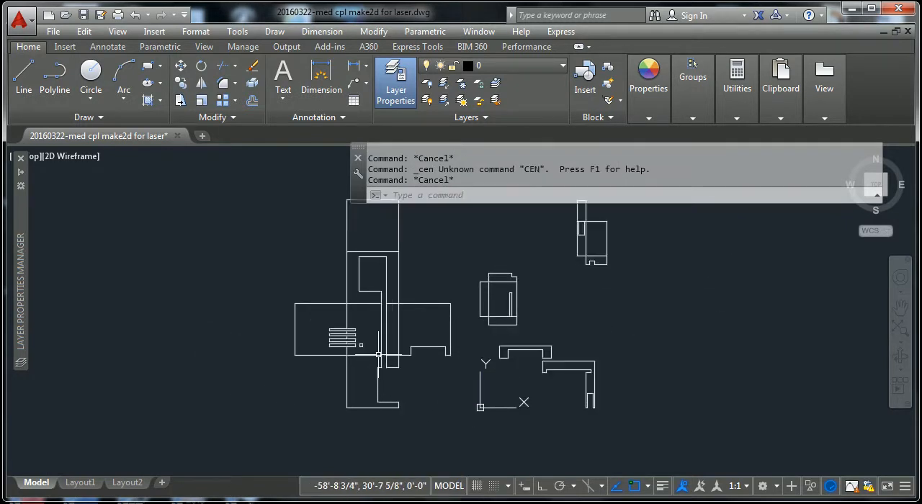
scroll(492, 348, down, 4)
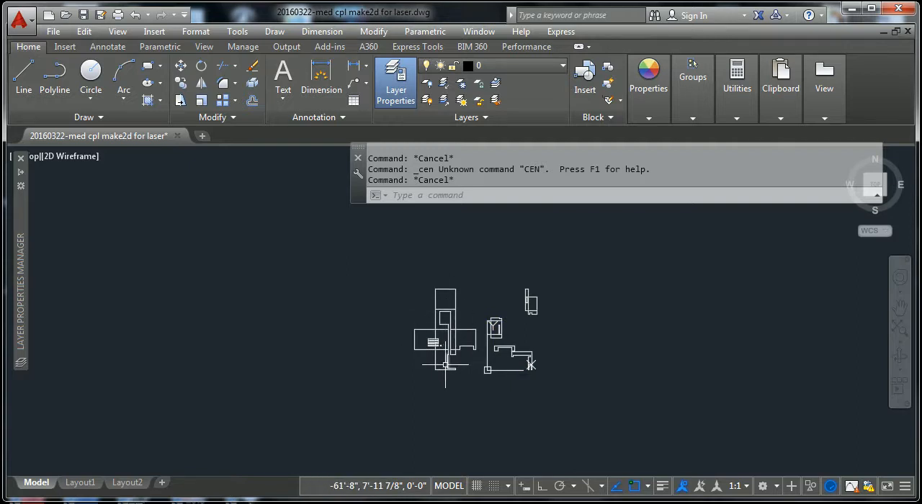
scroll(436, 371, up, 2)
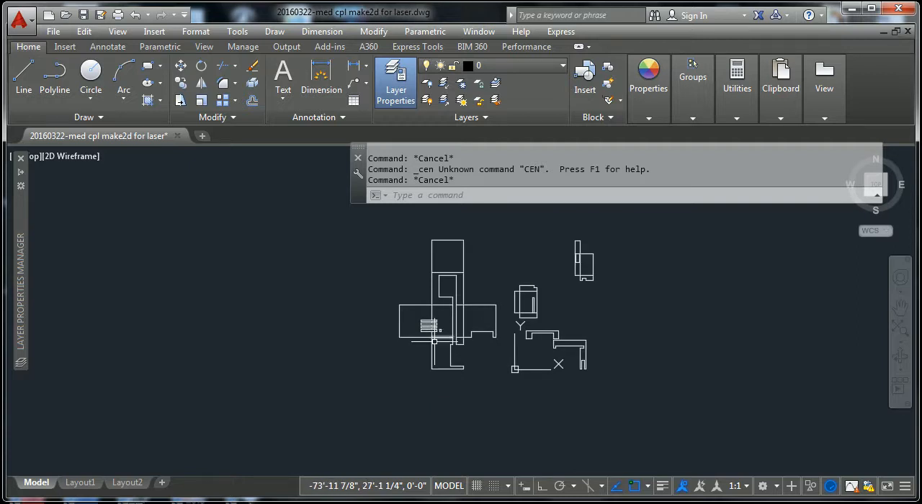
key(Escape)
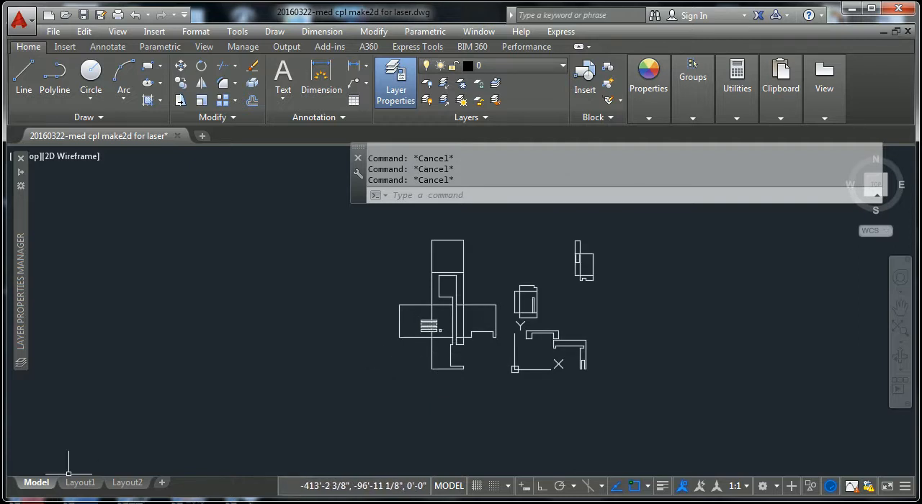
Step: Switch to Rhino and measure the top front edge of the nearest gray cube in the perspective view
key(alt+Tab)
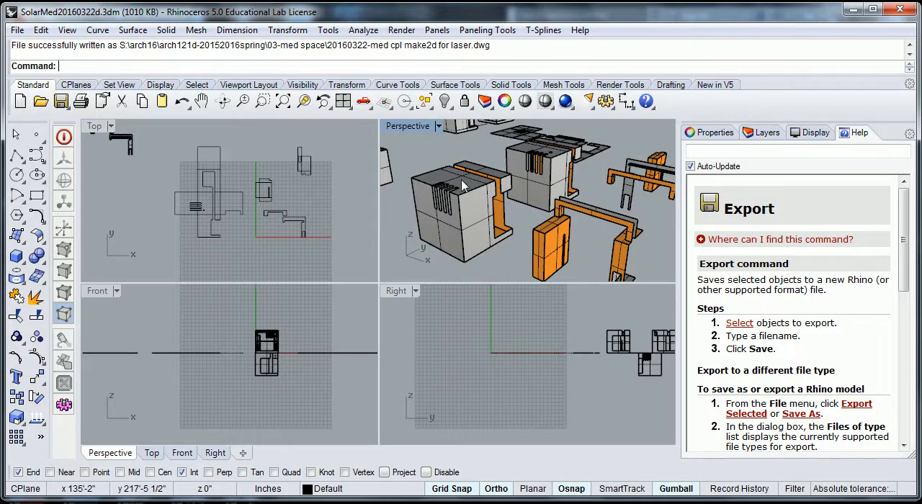
scroll(463, 190, up, 7)
scroll(463, 193, down, 4)
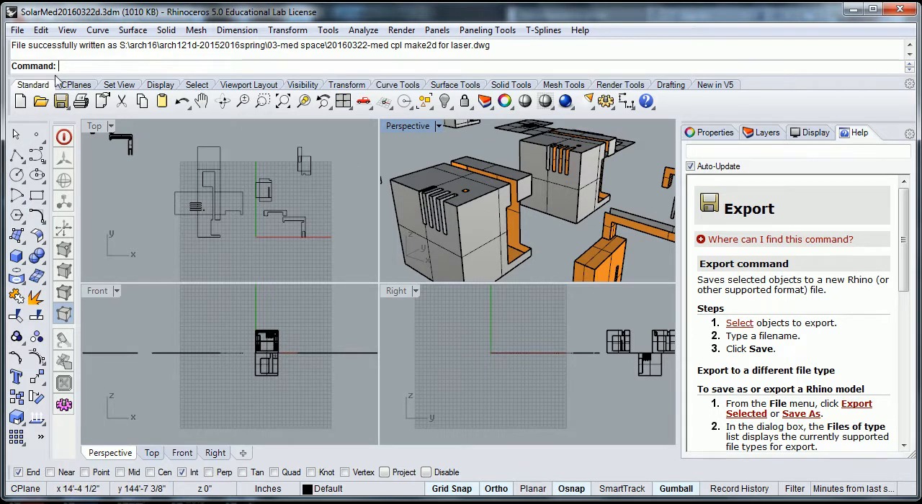
text(Distance)
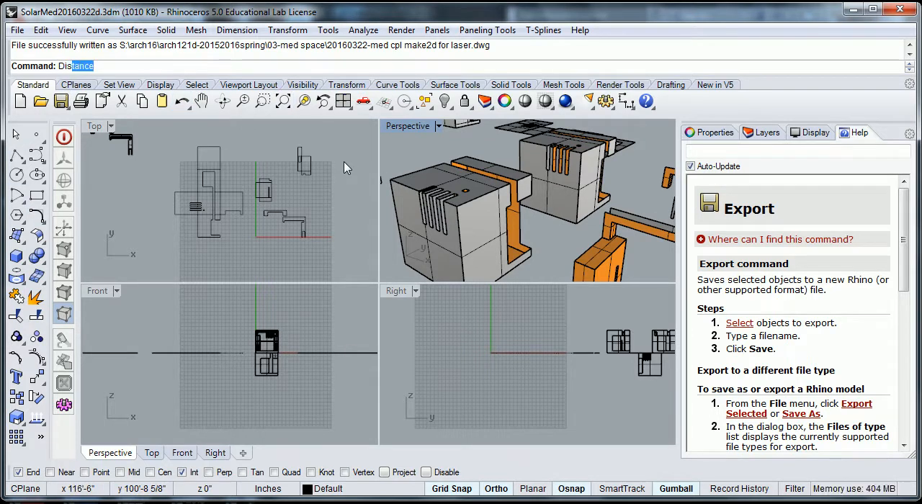
key(Return)
click(403, 186)
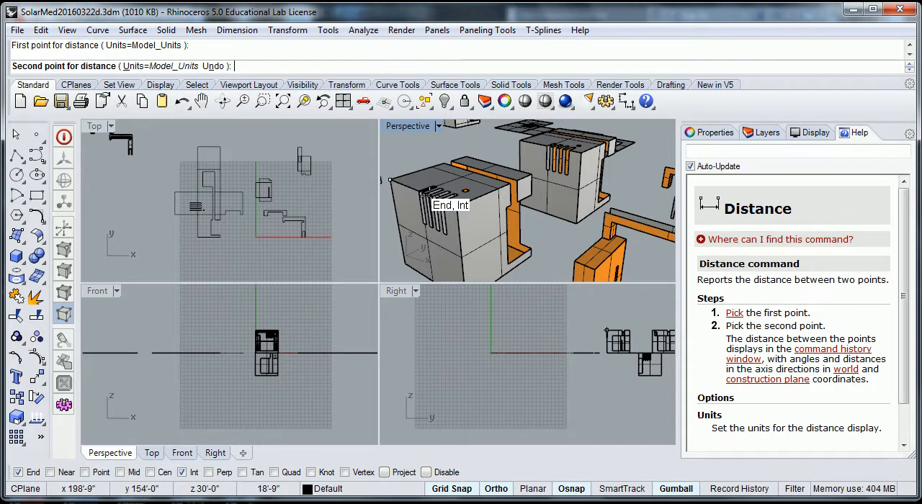
click(461, 215)
scroll(412, 199, down, 5)
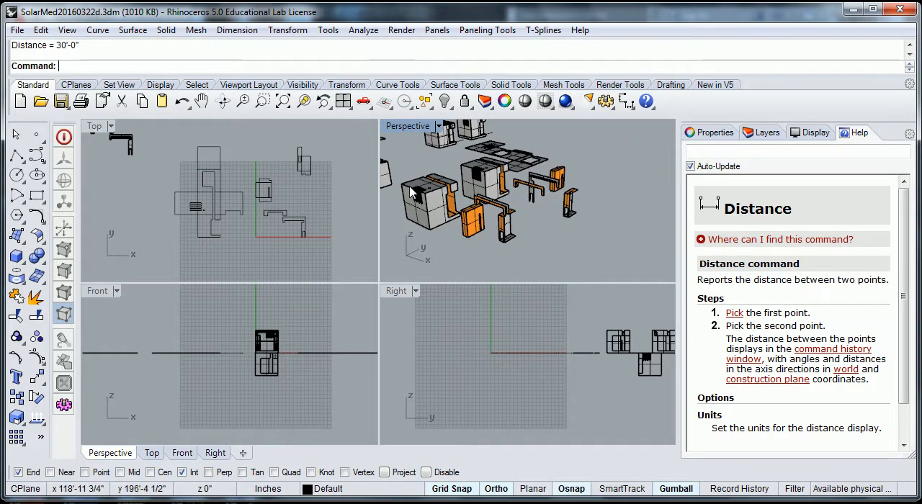
Step: Measure the width of the unfolded cube's upper square in the Top view
scroll(209, 179, up, 3)
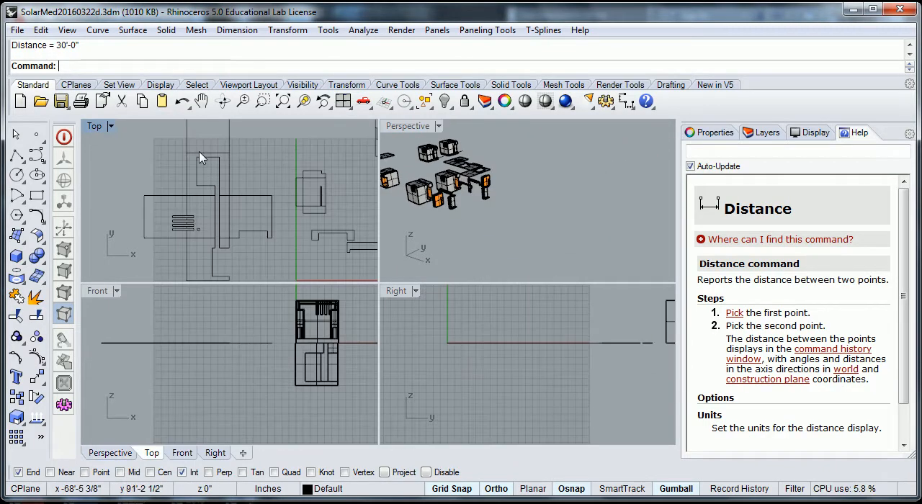
key(Return)
click(186, 153)
click(229, 153)
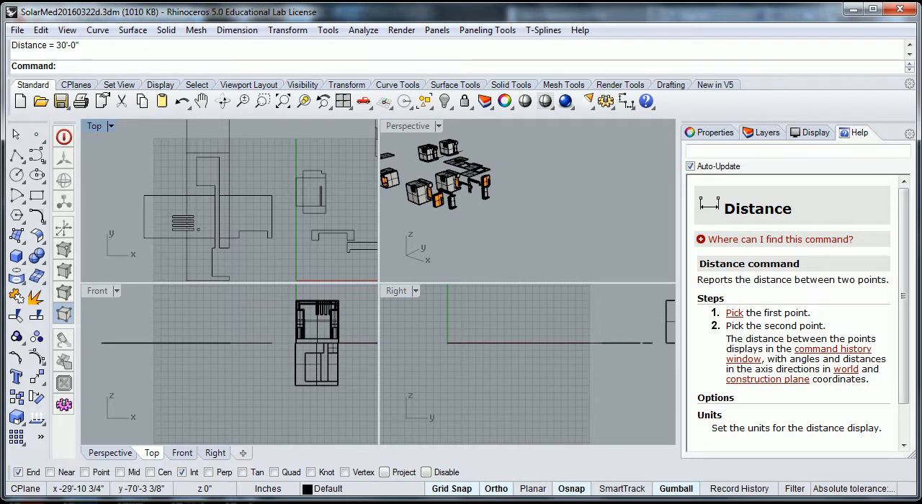
Step: Switch back to AutoCAD and measure the top edge of the unfolded cube's uppermost square with DIST
click(216, 503)
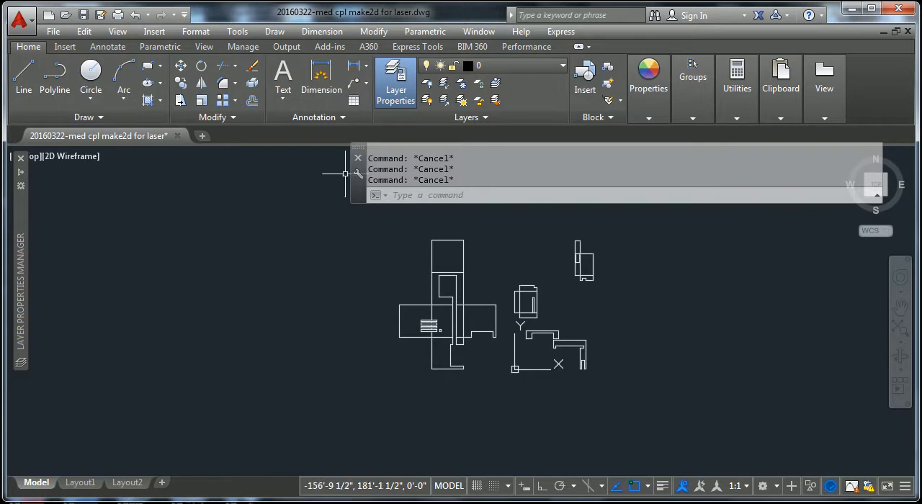
click(648, 79)
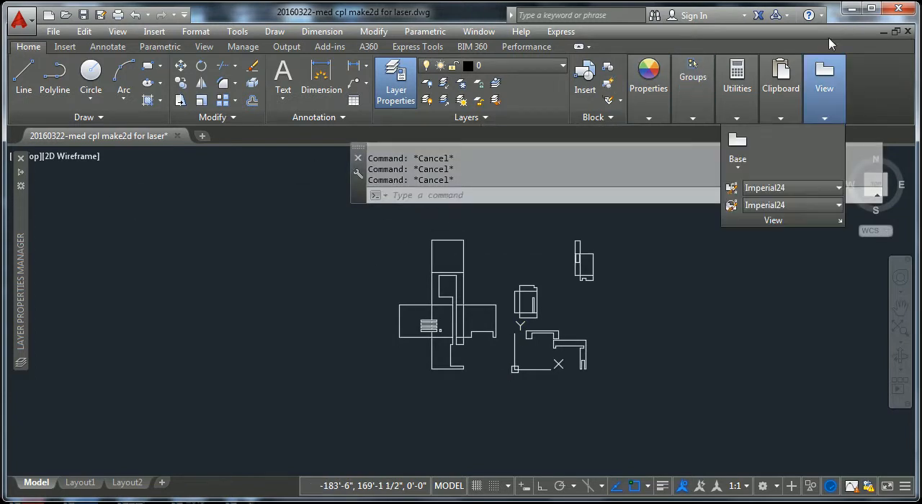
text(d)
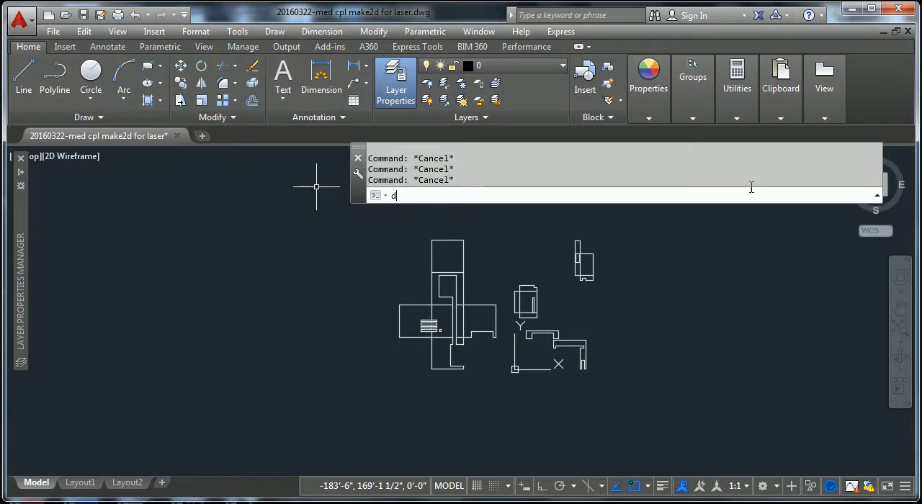
text(is)
key(space)
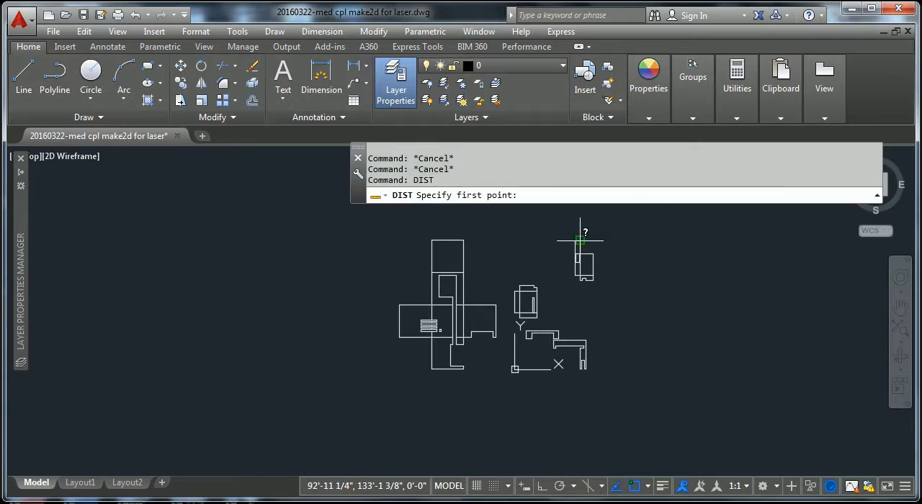
click(431, 240)
click(470, 243)
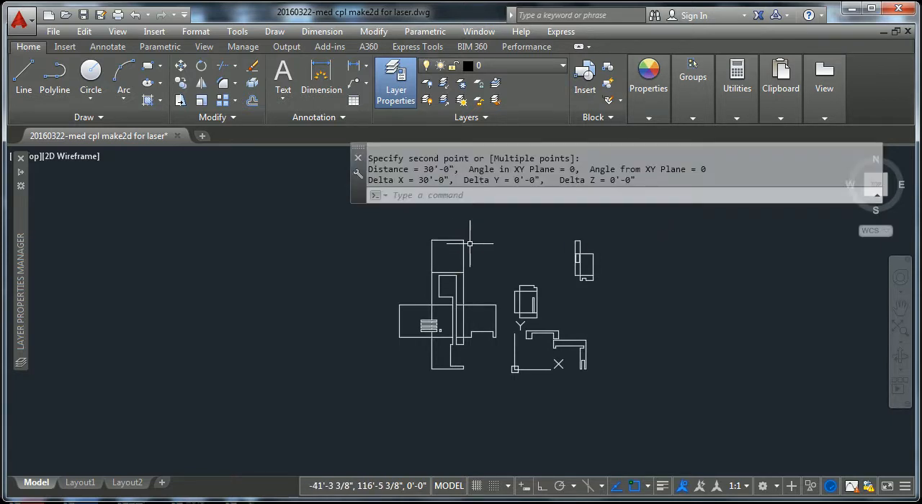
key(Escape)
key(Escape)
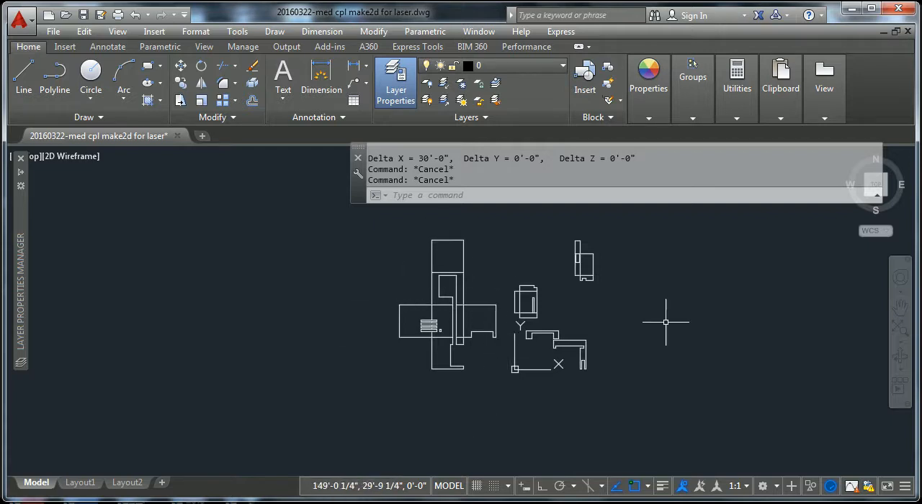
click(615, 228)
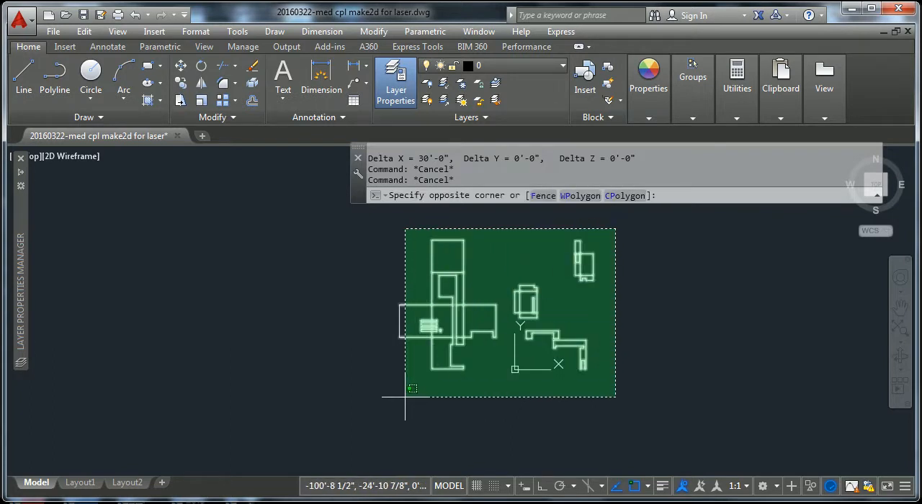
key(Escape)
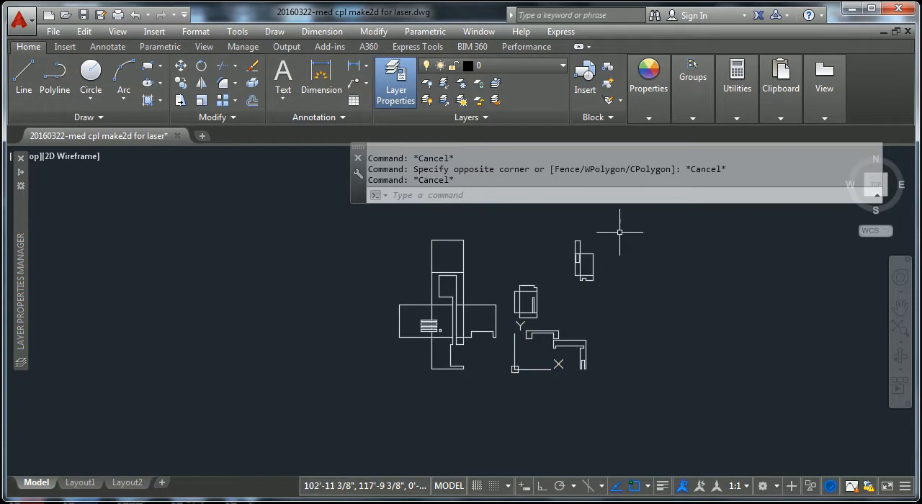
scroll(470, 385, up, 4)
scroll(479, 387, down, 6)
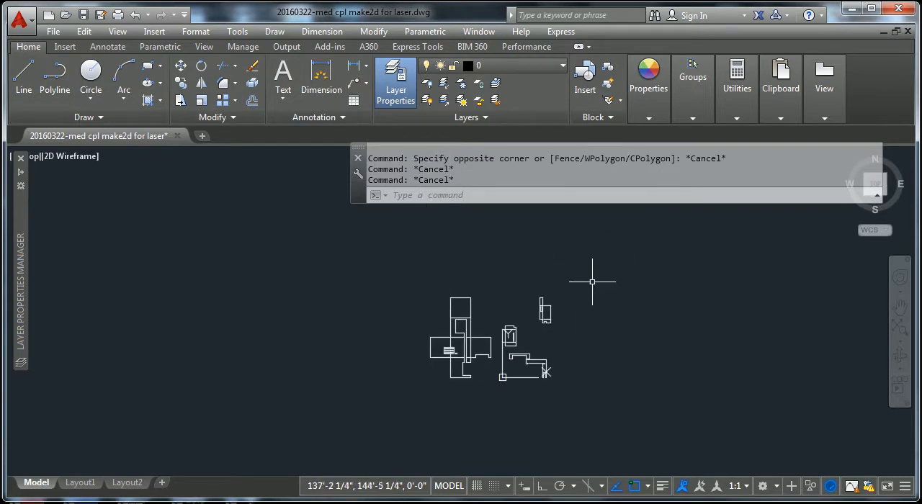
Step: Move the entire drawing so the lower-left corner of the unfolded cube's lowest face sits at the origin 0,0
text(m)
key(Return)
click(608, 252)
click(392, 424)
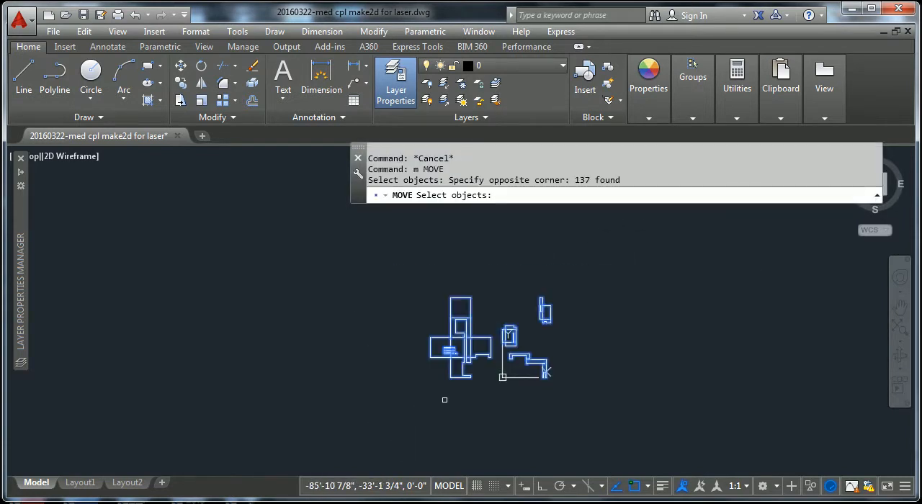
key(Return)
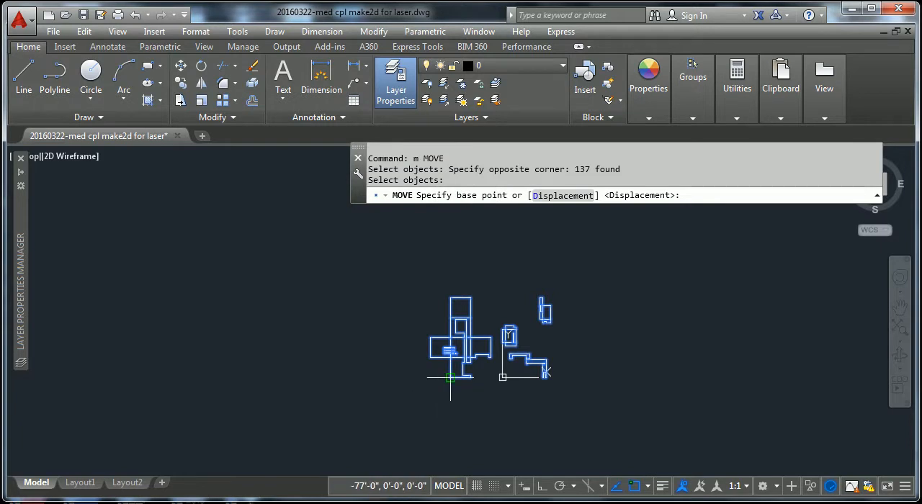
click(450, 377)
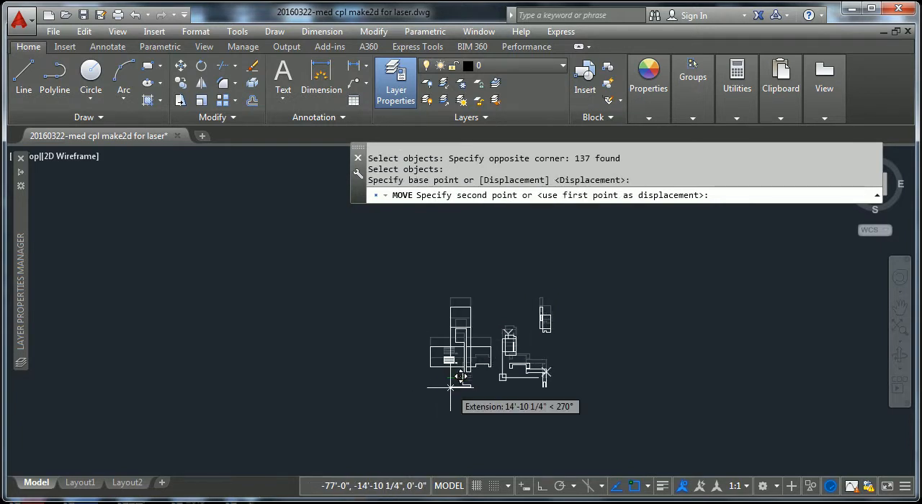
text(0)
key(Return)
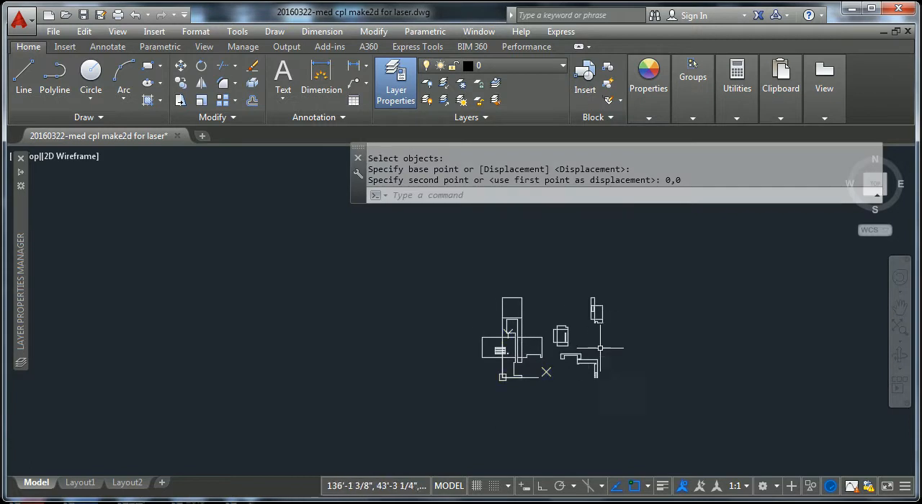
click(644, 352)
key(Escape)
key(Escape)
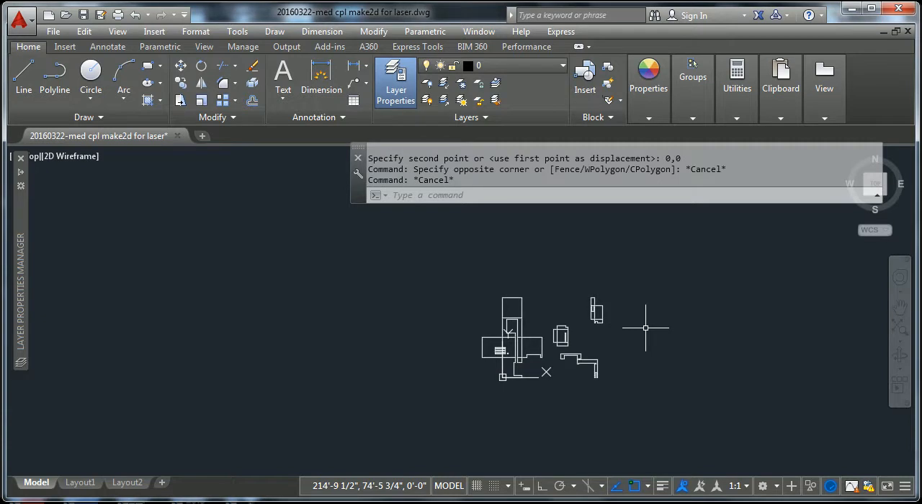
Step: Check the drawing's length type, precision and insertion scale with UNITS
text(units)
key(Return)
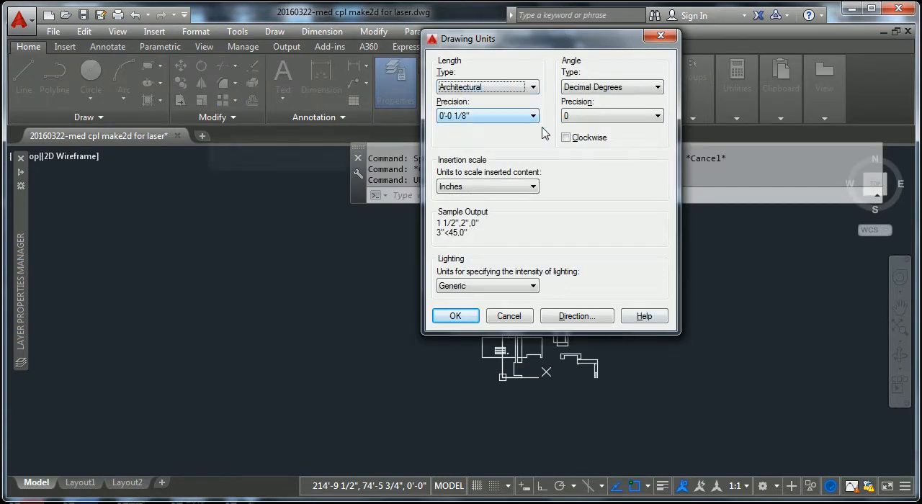
click(456, 317)
key(Escape)
key(Escape)
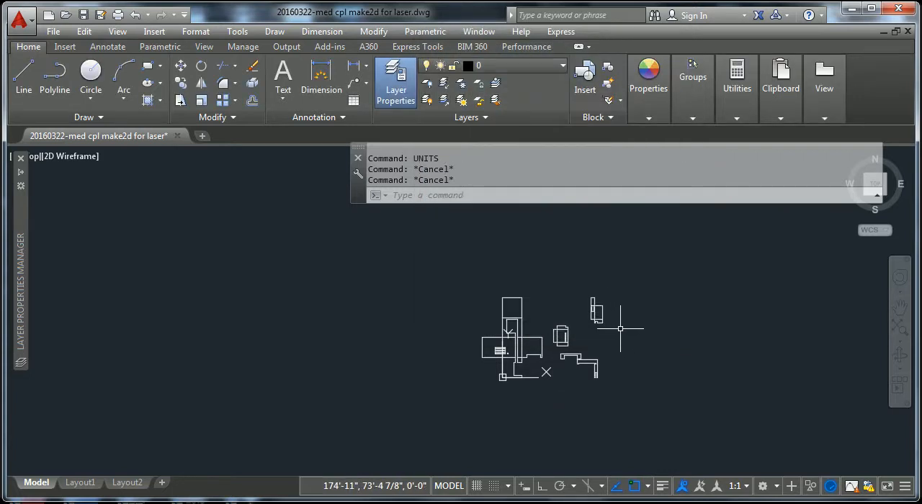
Step: Scale the entire drawing by a factor of 1/96 about the lower-left corner of the unfolded cube at the origin
scroll(621, 319, up, 3)
scroll(621, 319, down, 1)
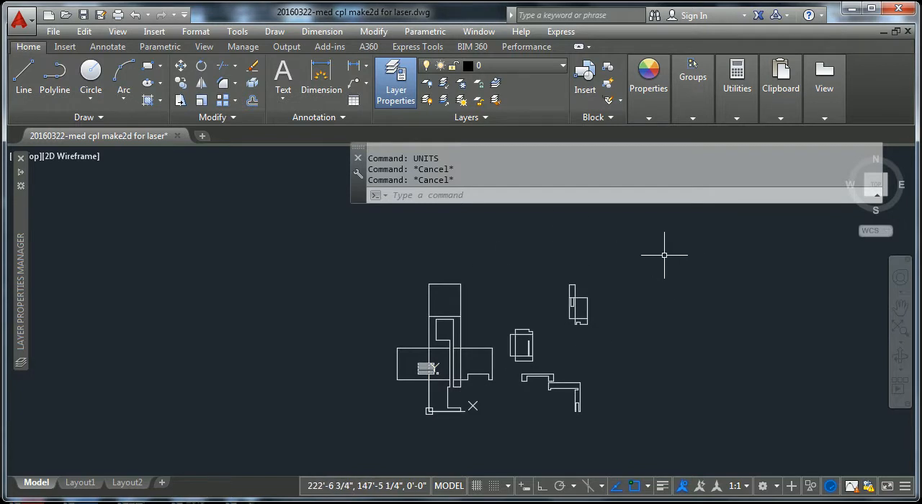
text(scal)
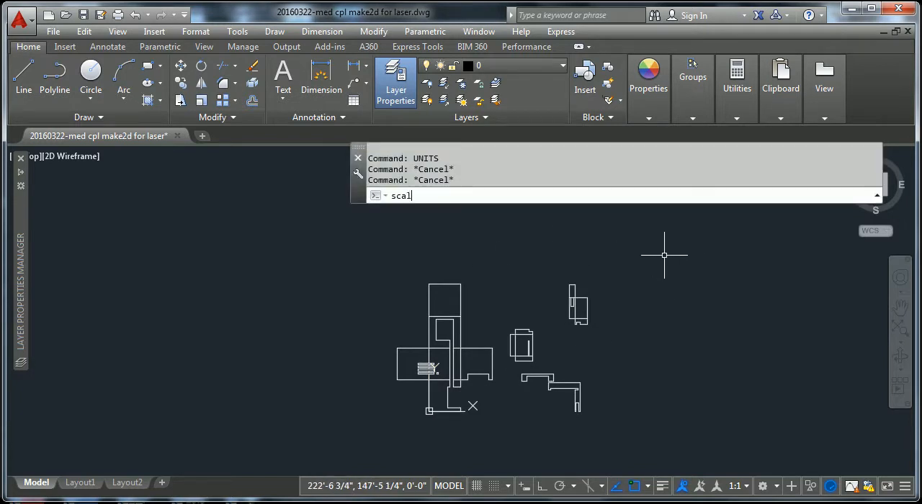
text(e)
key(Return)
click(611, 257)
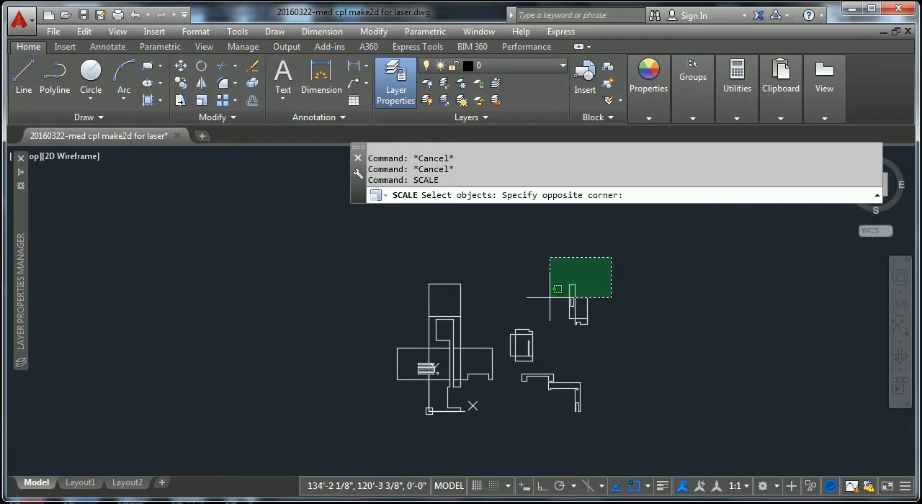
click(377, 441)
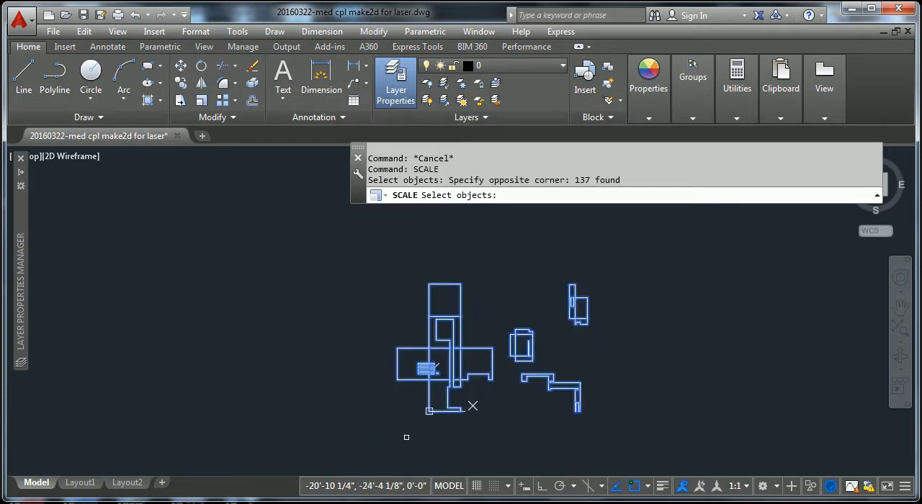
key(Return)
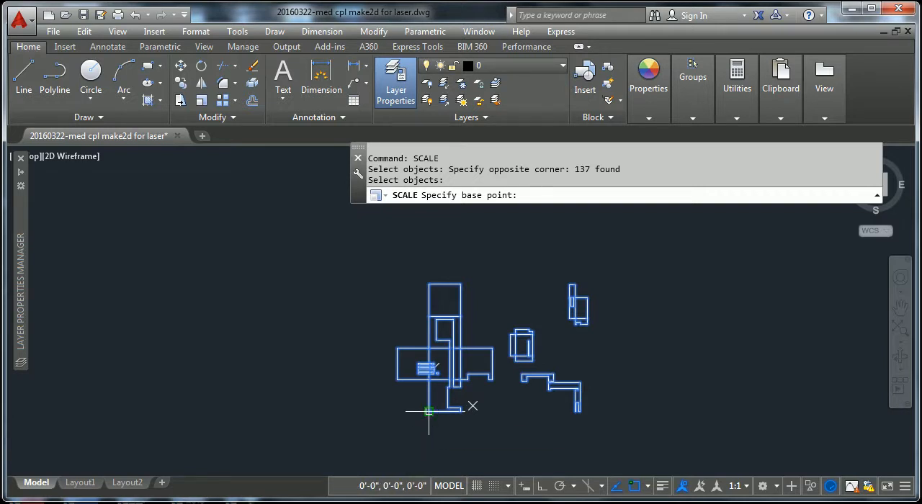
click(428, 411)
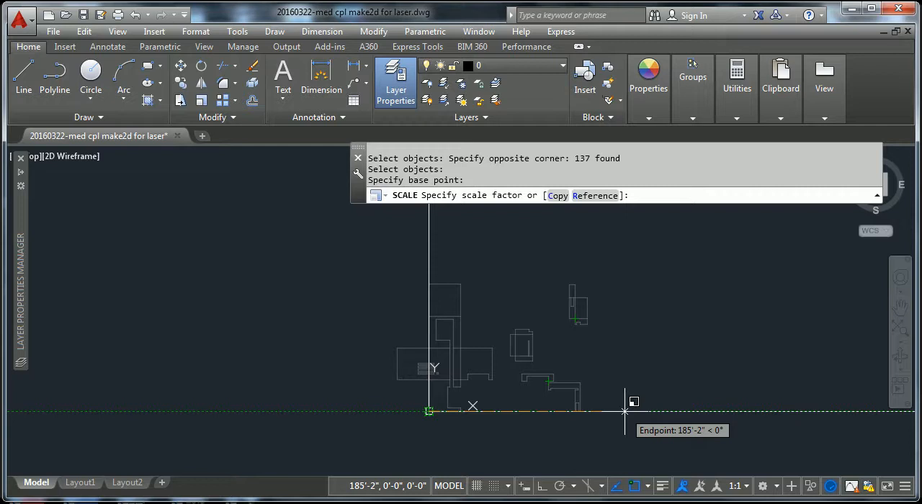
text(1)
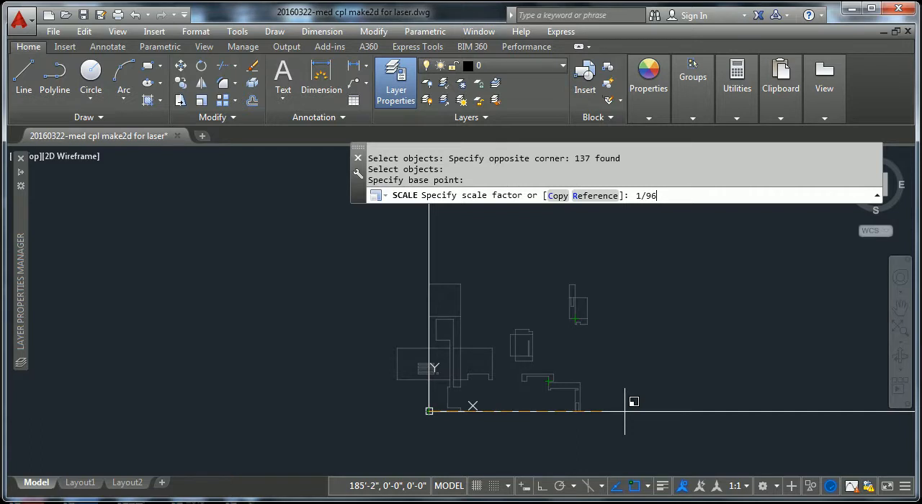
text(/96)
key(Return)
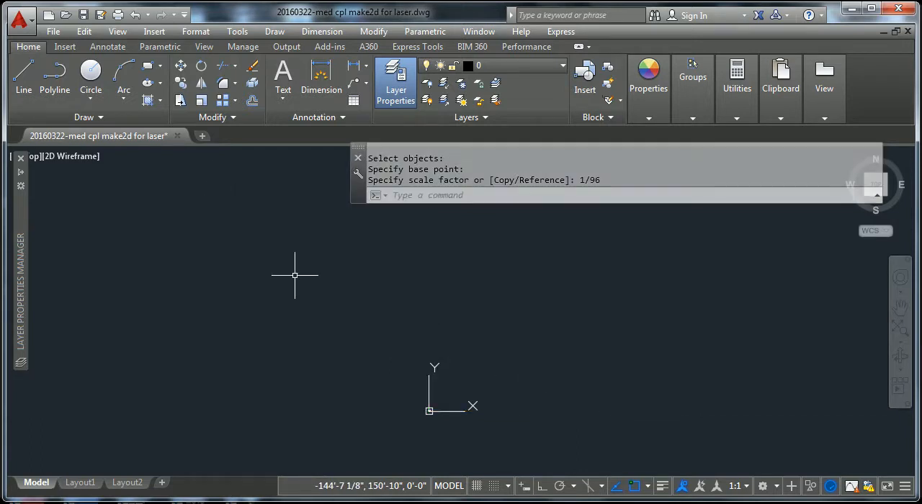
Step: Locate the scaled-down drawing near the origin and examine all of its part outlines
scroll(427, 399, up, 8)
scroll(301, 242, up, 8)
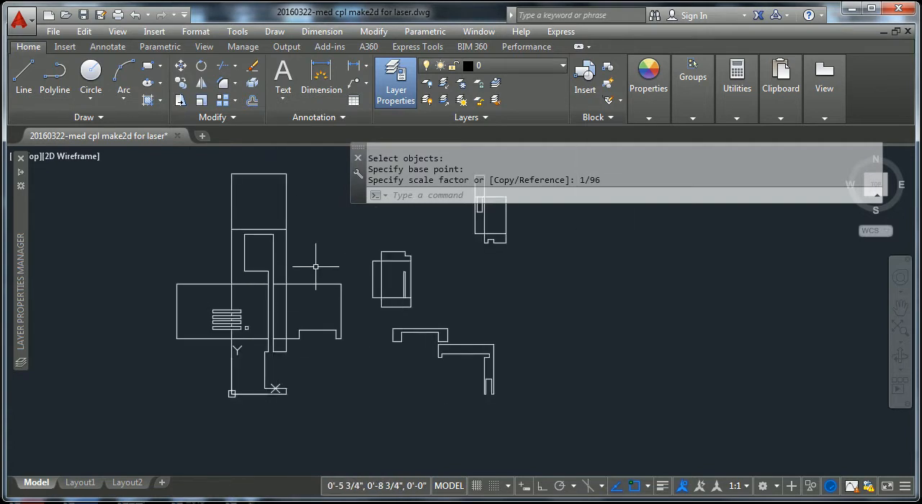
shift+right_click(292, 254)
click(352, 315)
mouse_move(301, 255)
middle_down()
mouse_move(391, 314)
mouse_move(401, 310)
middle_up()
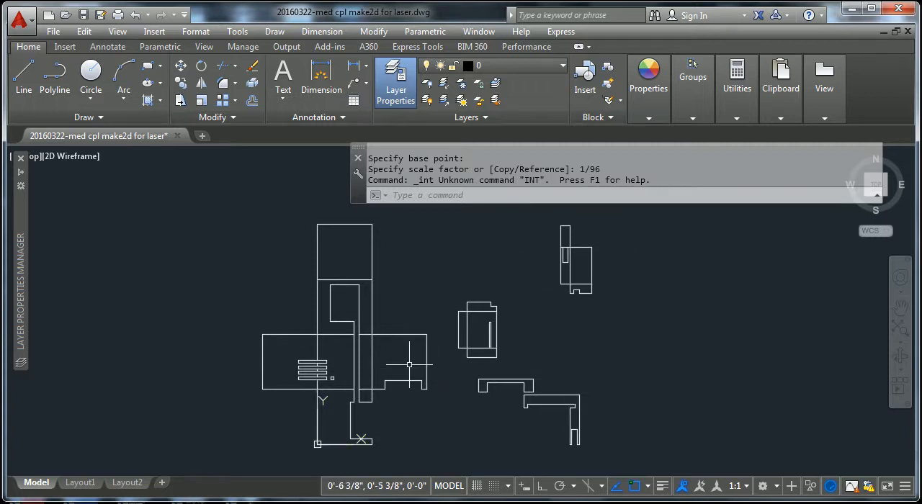
scroll(420, 397, down, 3)
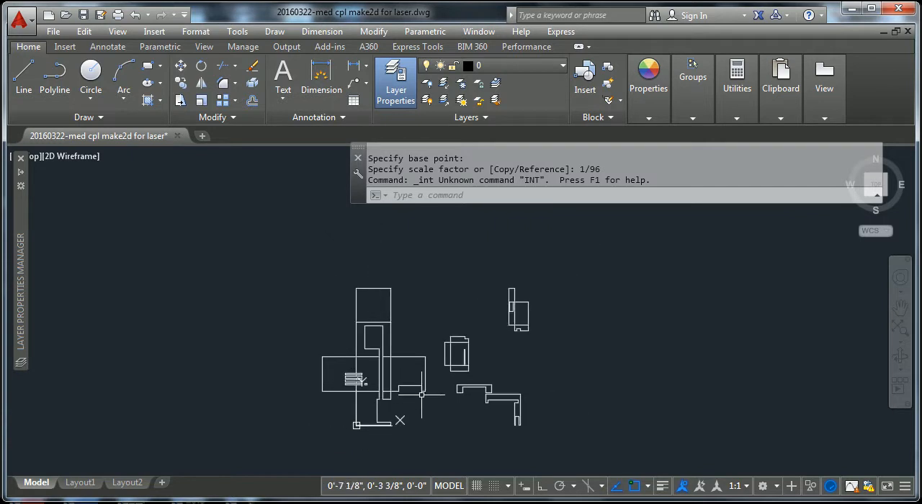
Step: Measure the top edge of the scaled unfolded cube's uppermost square with DIST
scroll(390, 319, up, 3)
scroll(381, 298, up, 2)
key(Escape)
key(Escape)
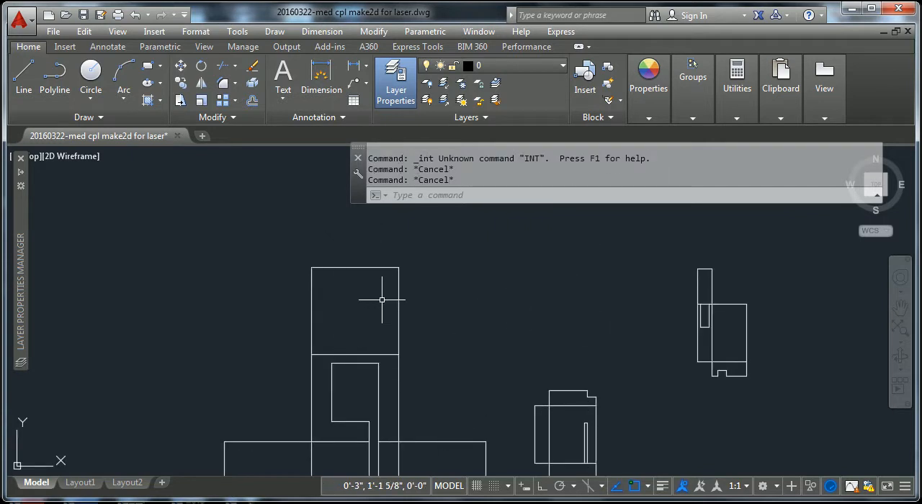
text(dist)
key(Return)
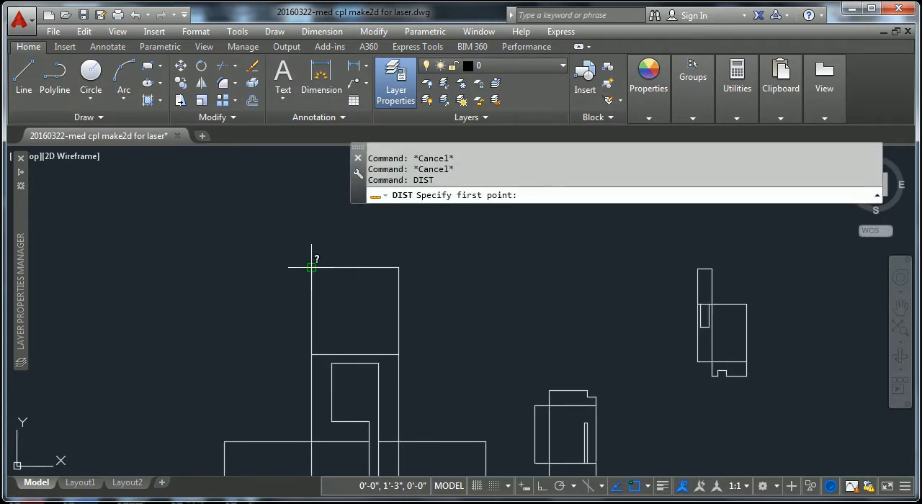
click(312, 267)
click(398, 267)
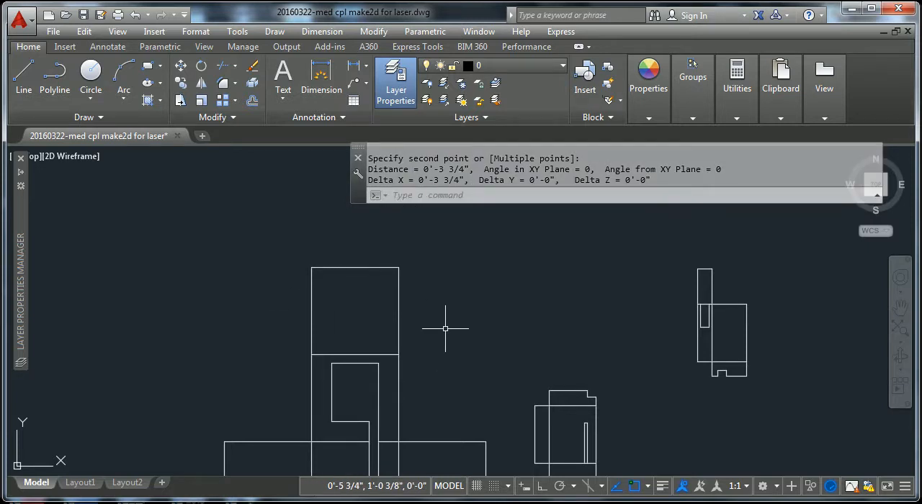
scroll(446, 325, down, 2)
mouse_move(497, 324)
middle_down()
mouse_move(507, 308)
mouse_move(504, 264)
middle_up()
scroll(504, 263, down, 2)
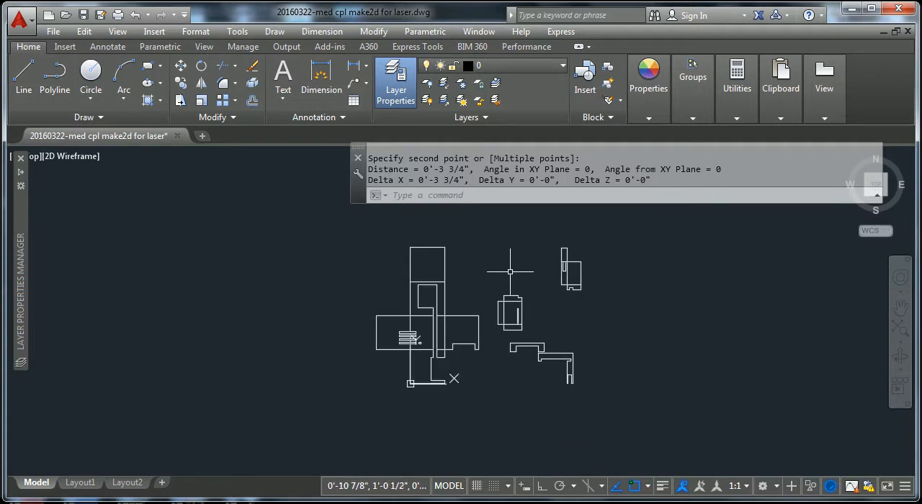
scroll(533, 253, up, 2)
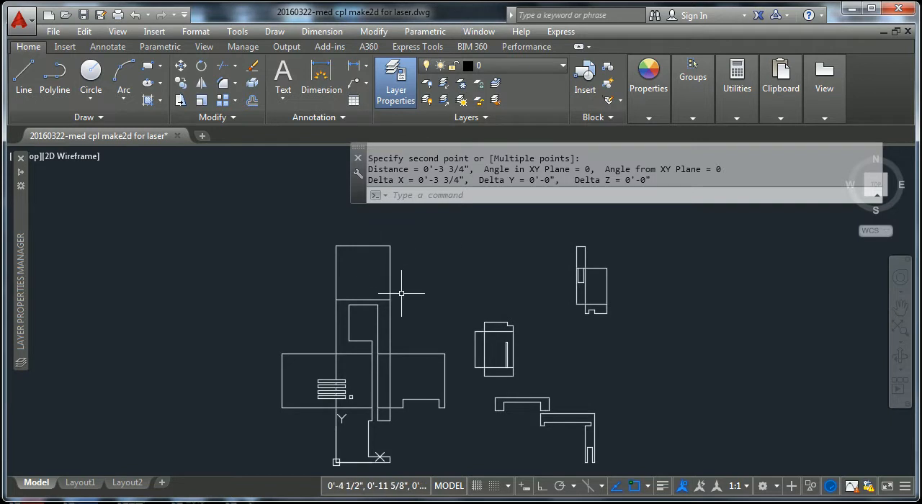
scroll(402, 292, down, 2)
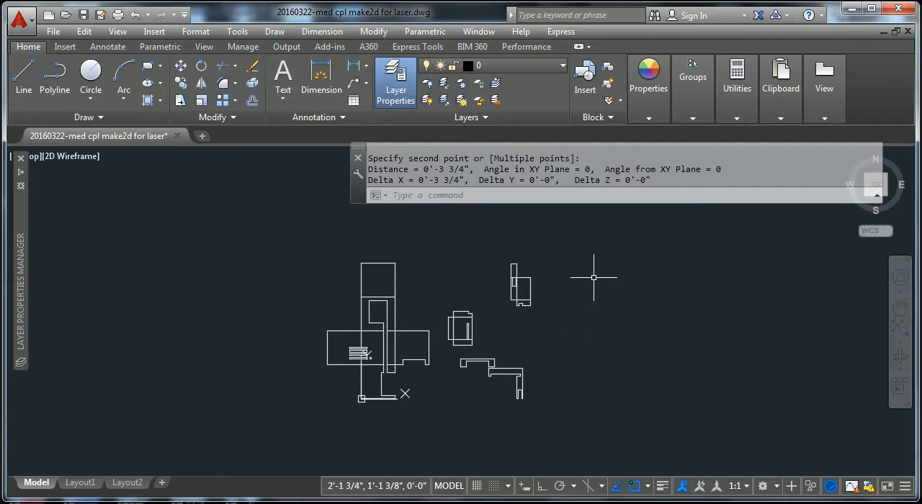
key(Escape)
key(Escape)
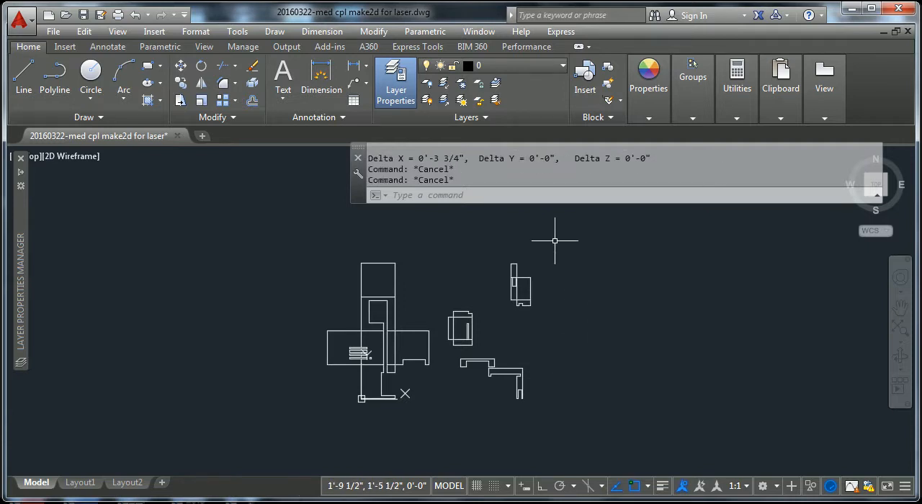
Step: Run OVERKILL on the entire drawing without combining co-linear objects that are aligned end to end
text(o)
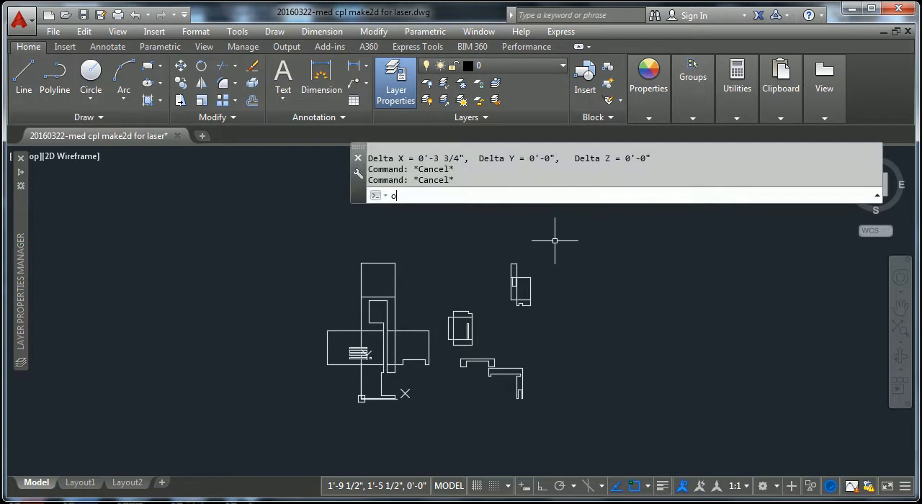
text(verki)
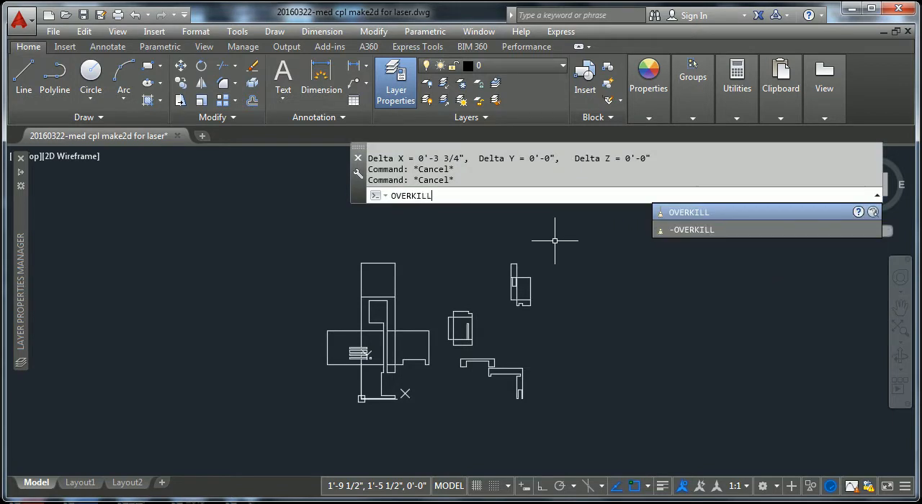
text(ll)
key(Return)
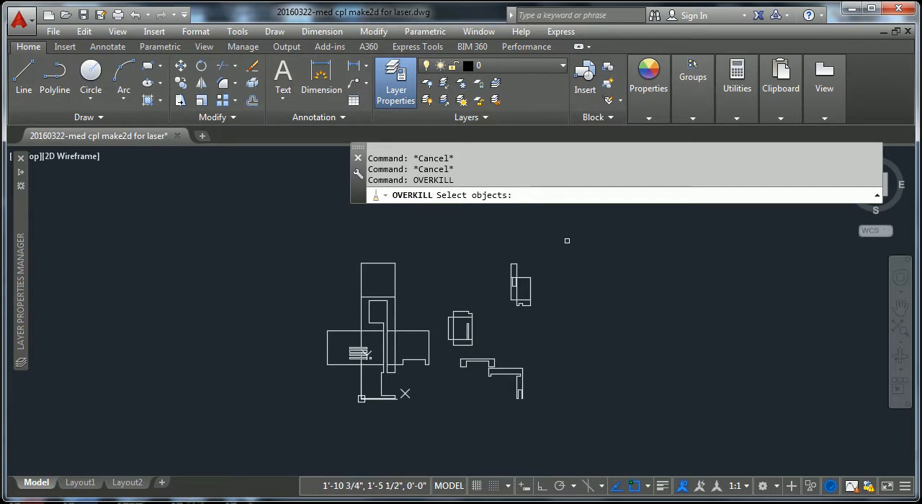
click(561, 243)
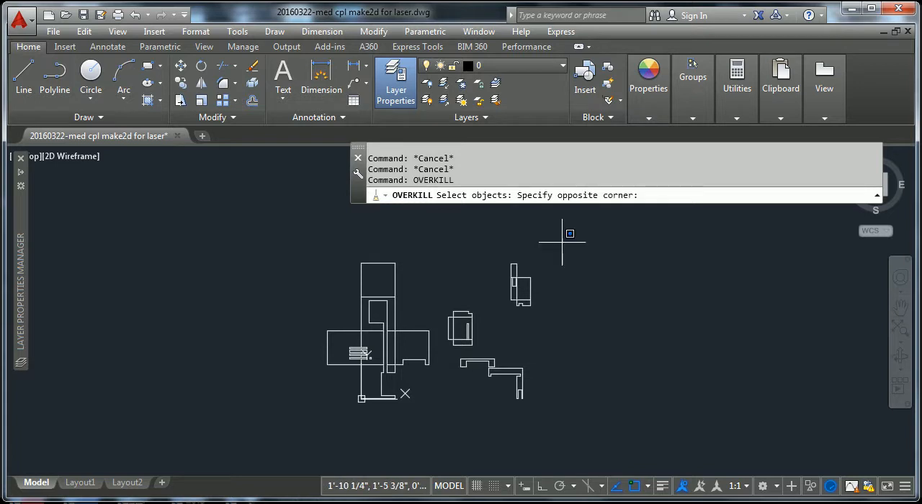
click(292, 441)
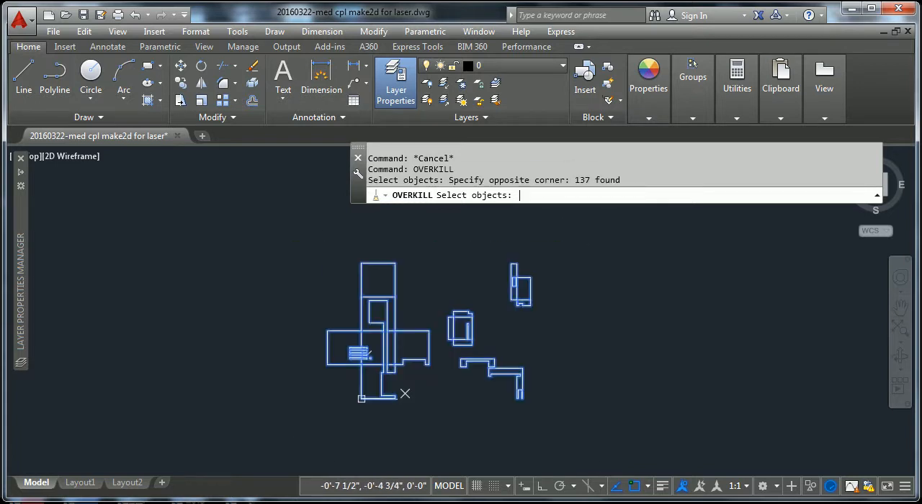
key(Return)
mouse_move(545, 186)
mouse_down()
mouse_move(641, 142)
mouse_move(736, 126)
mouse_up()
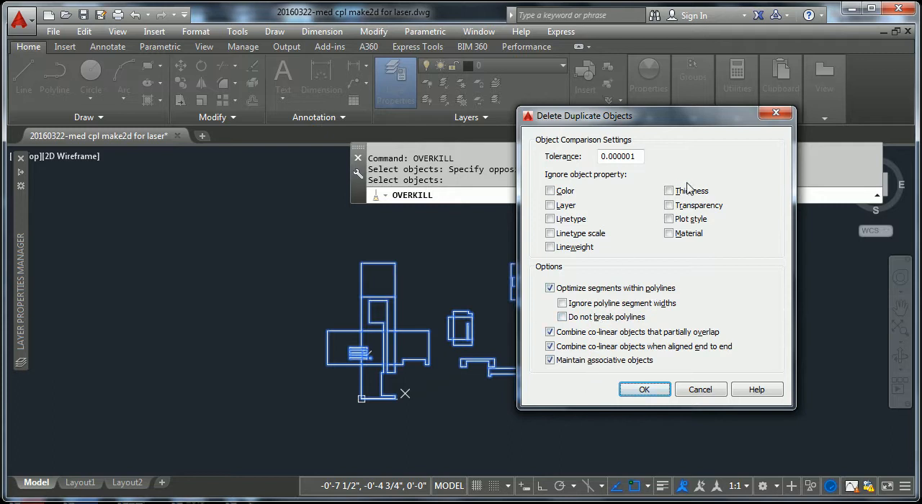
drag(695, 119, 726, 103)
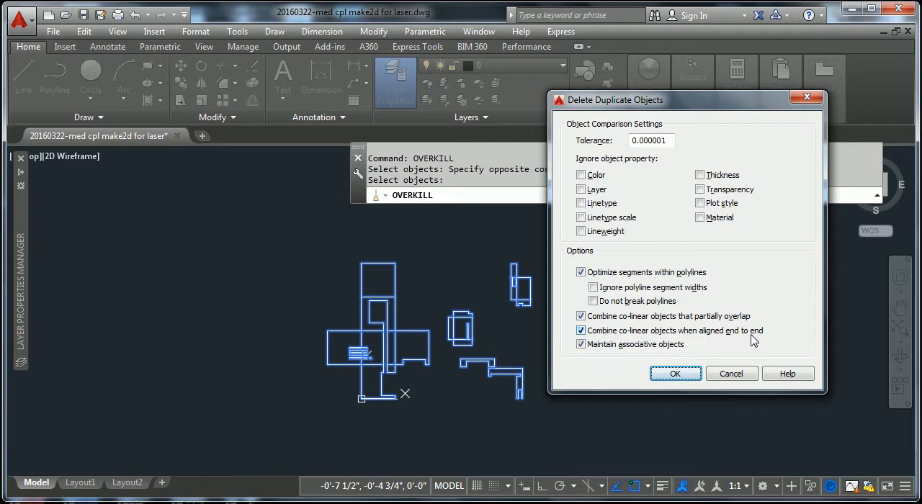
click(583, 332)
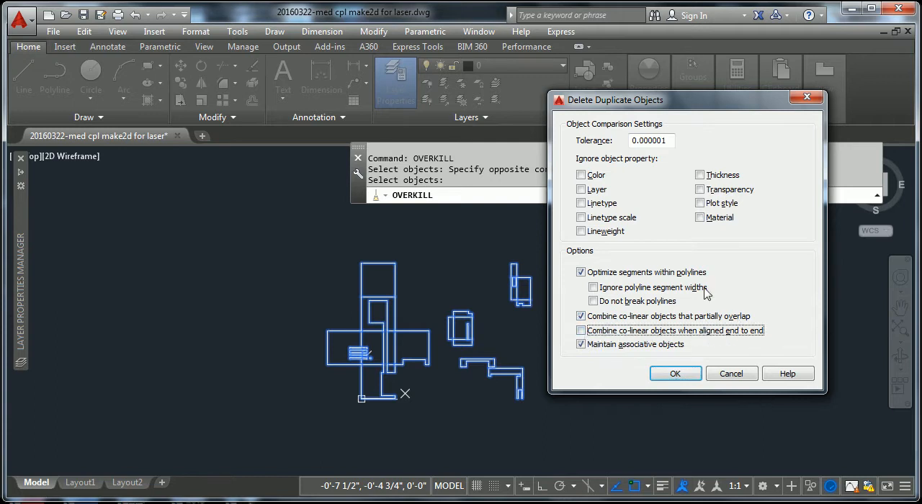
click(674, 374)
Step: Examine the unfolded cube and the smaller parts, picking individual edges to check for duplicate or overlapping lines
scroll(379, 268, up, 2)
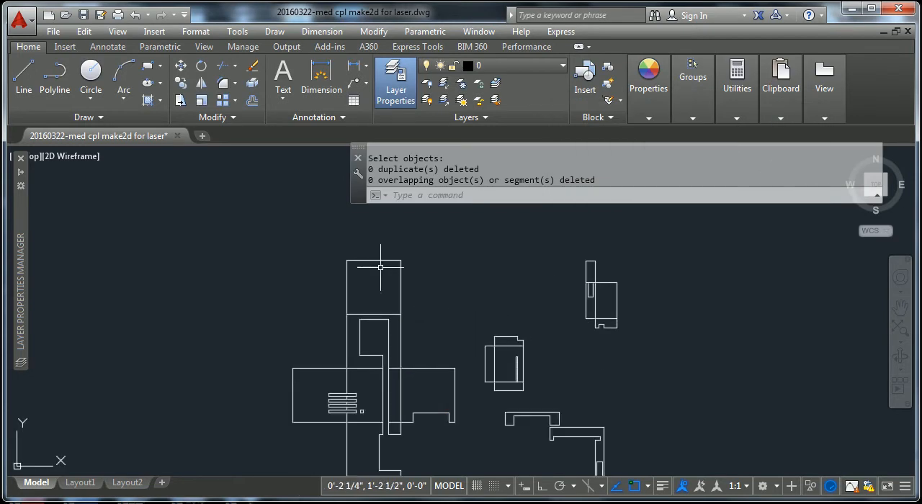
click(374, 260)
key(Escape)
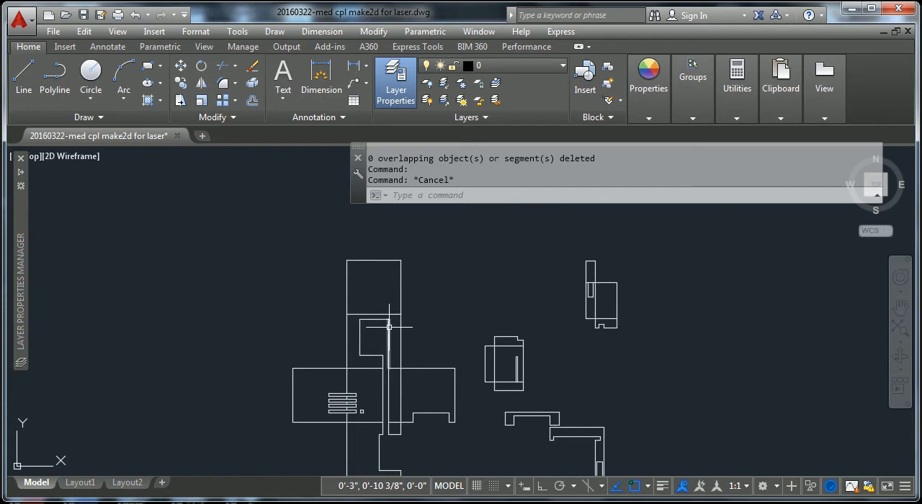
key(Escape)
scroll(525, 281, down, 2)
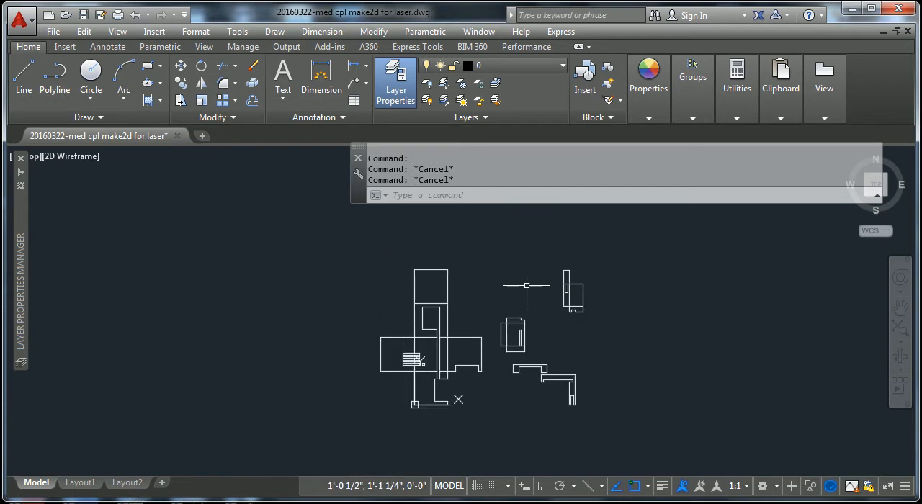
scroll(452, 316, up, 2)
click(449, 319)
key(Escape)
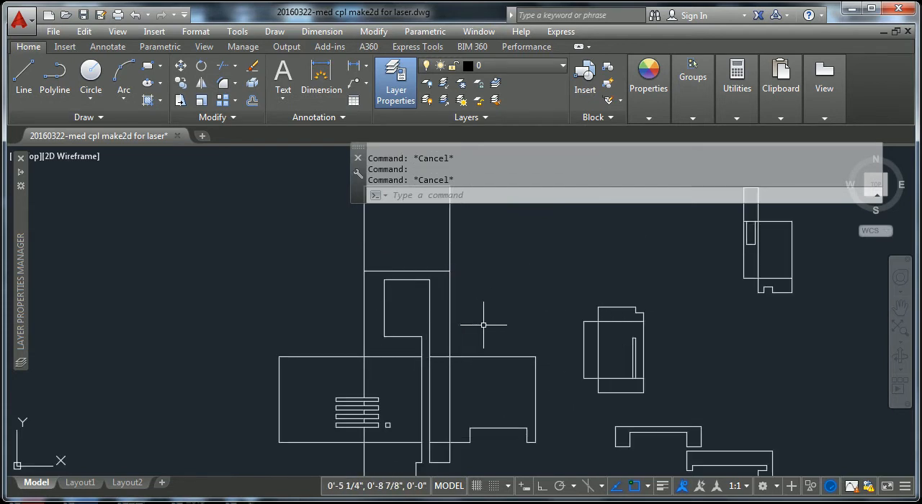
key(Escape)
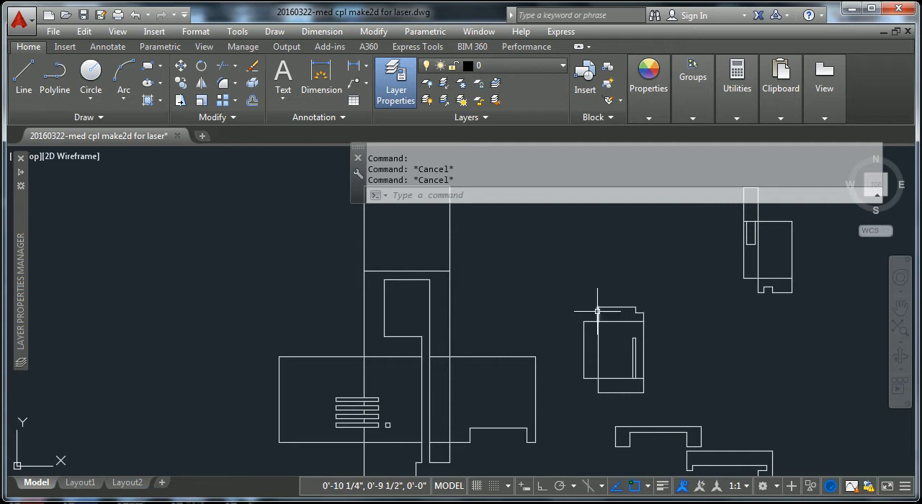
scroll(597, 312, down, 4)
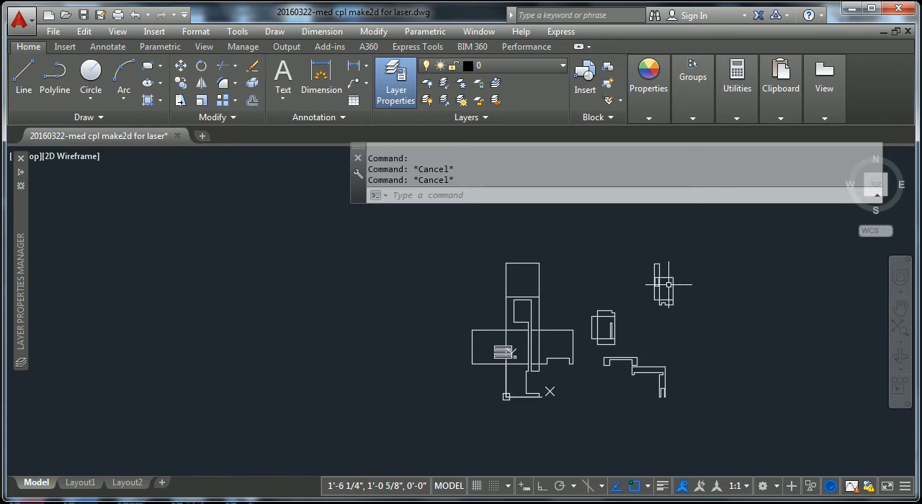
scroll(662, 273, up, 4)
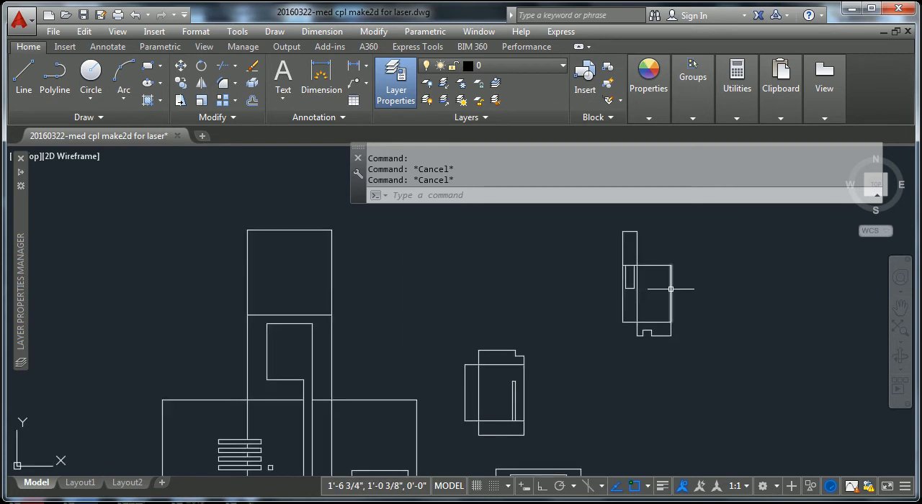
scroll(650, 315, down, 2)
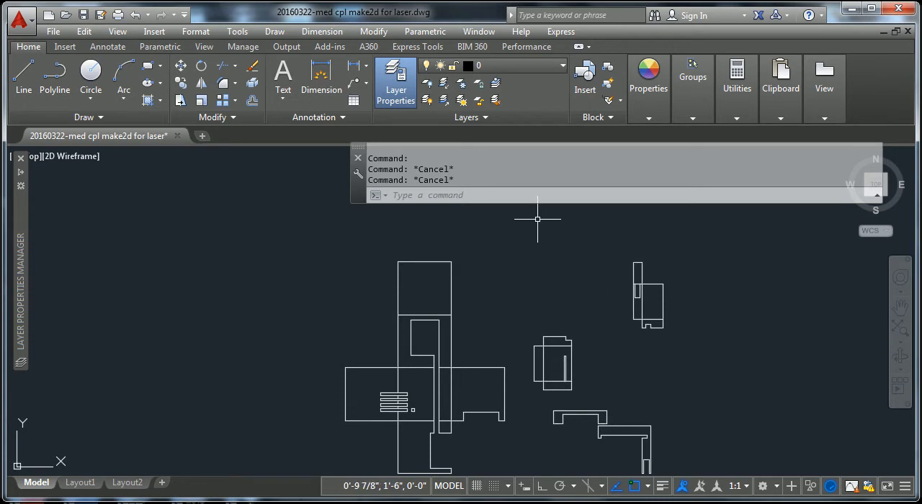
scroll(582, 284, down, 2)
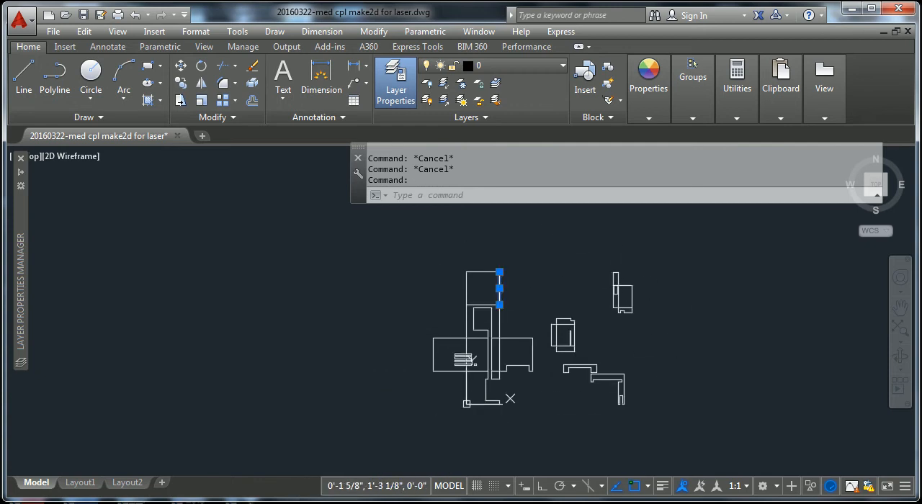
Step: Check the layer list and purge all unused items from the drawing, including the Make2D$visible$lines layer
click(563, 66)
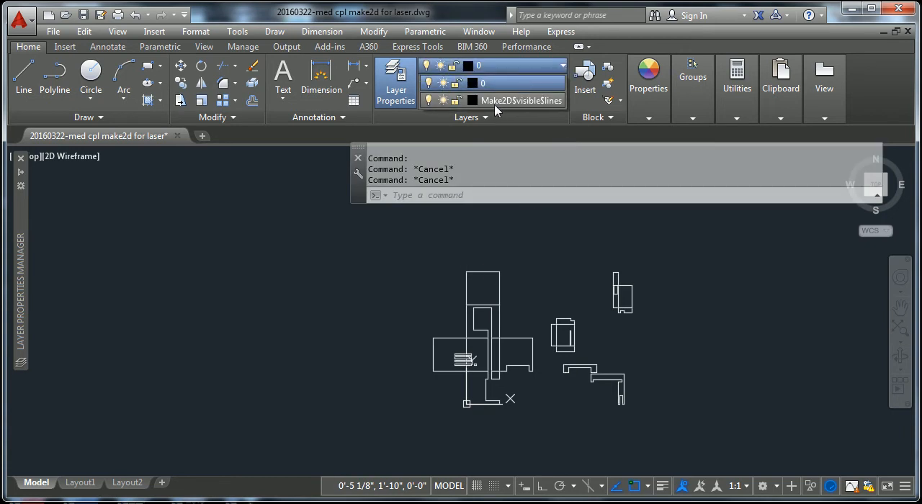
key(Escape)
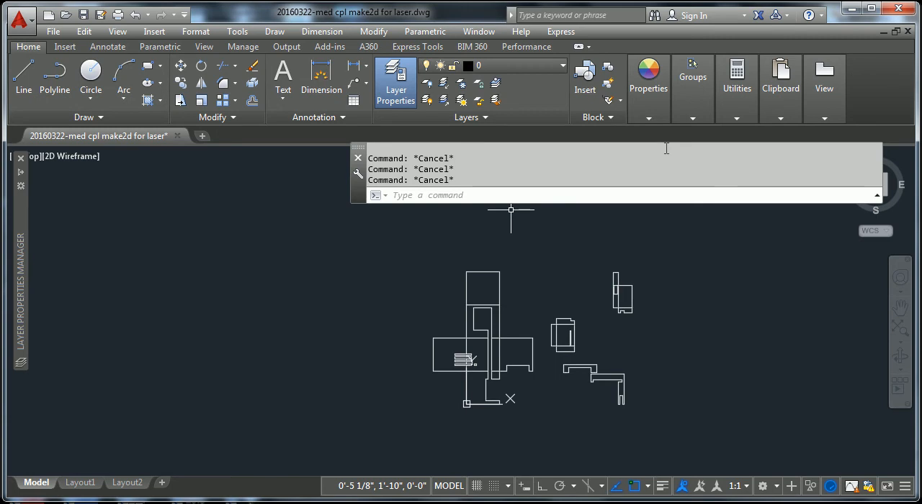
text(purge)
key(Return)
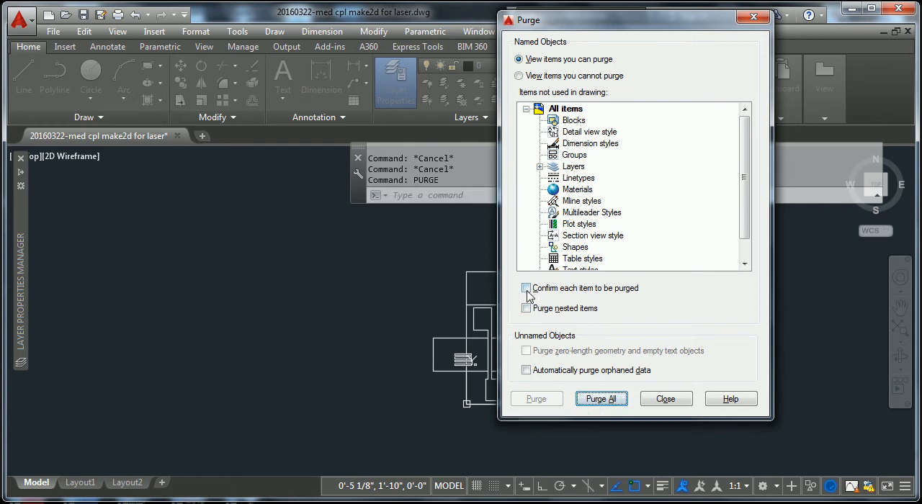
click(604, 401)
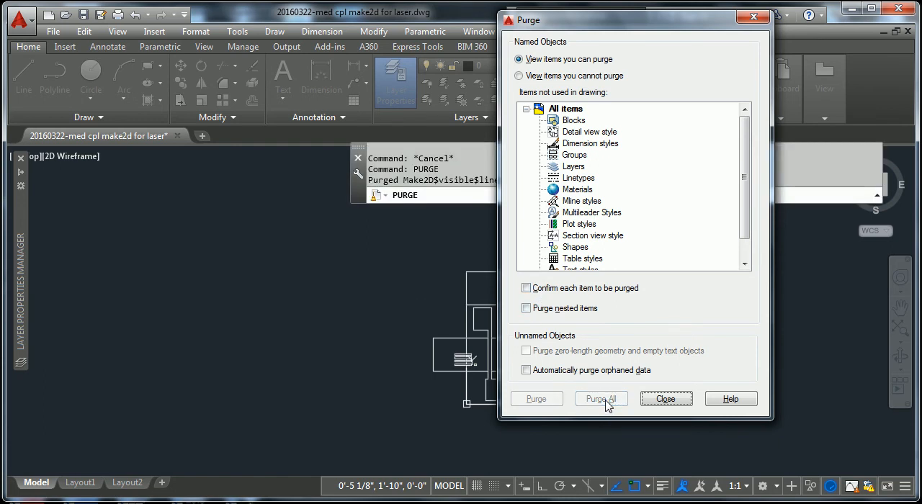
click(667, 399)
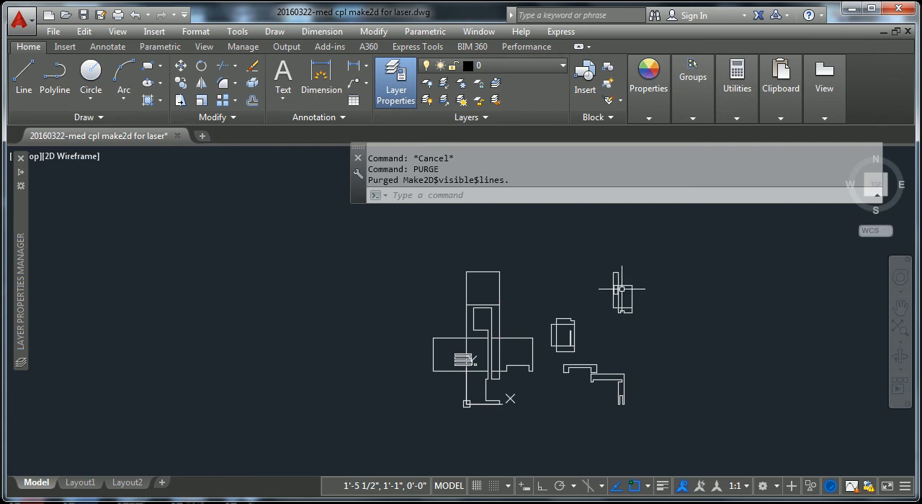
Step: Inspect the outlines of the small parts and the unfolded cube in the purged drawing
scroll(621, 289, up, 4)
click(620, 280)
key(Escape)
key(Escape)
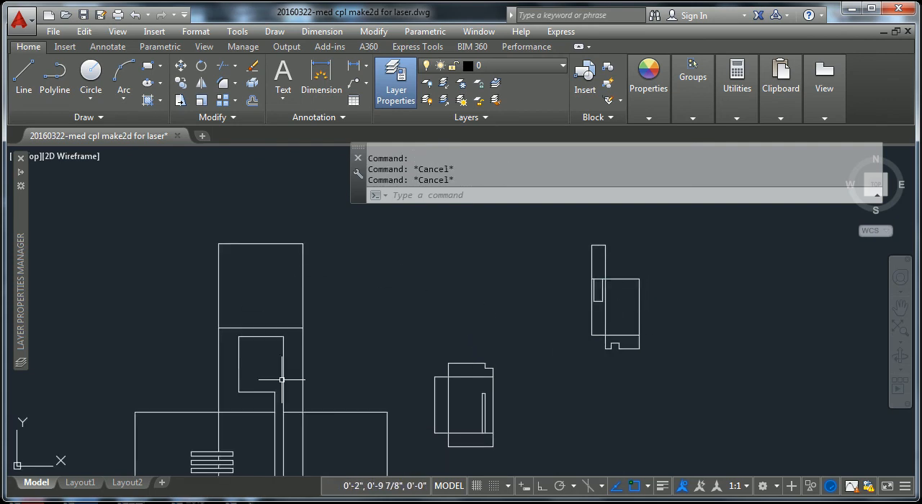
scroll(471, 368, down, 4)
mouse_move(508, 361)
shift+middle_down()
mouse_move(500, 302)
mouse_move(499, 321)
shift+middle_up()
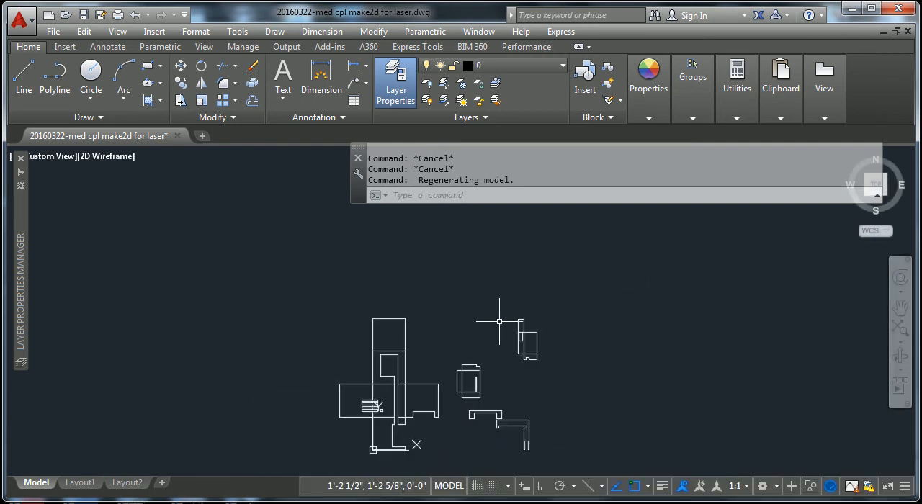
key(Escape)
key(Escape)
scroll(499, 322, down, 4)
scroll(482, 343, up, 2)
scroll(441, 364, up, 2)
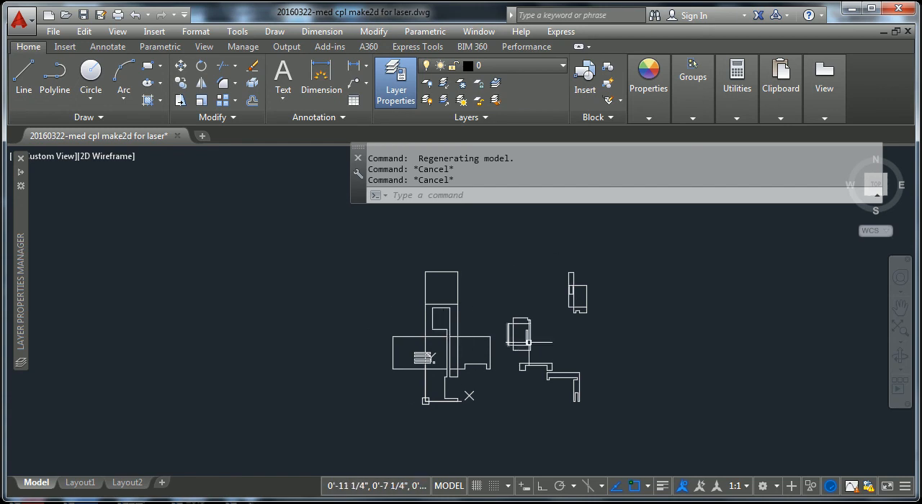